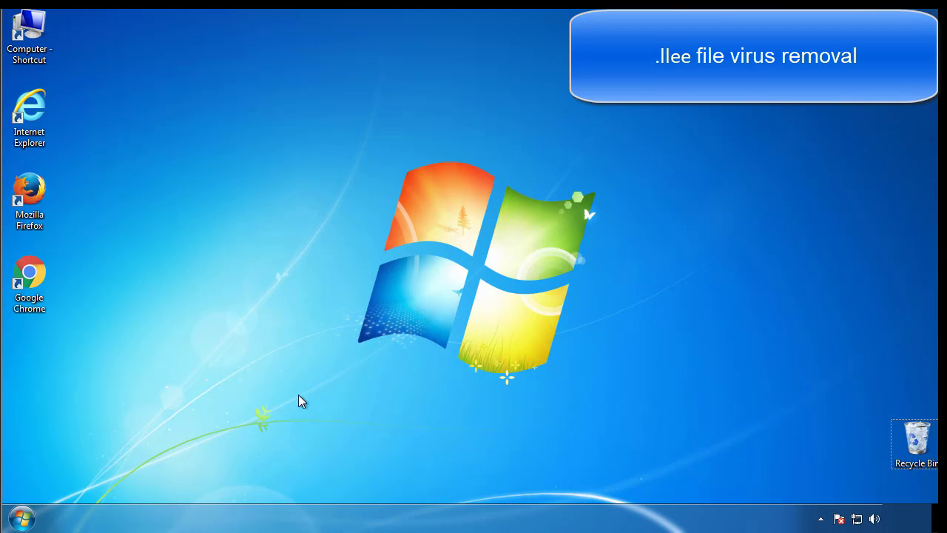
Enable Minimal Safe boot in msconfig's Boot tab and restart into Safe Mode
left_click(22, 518)
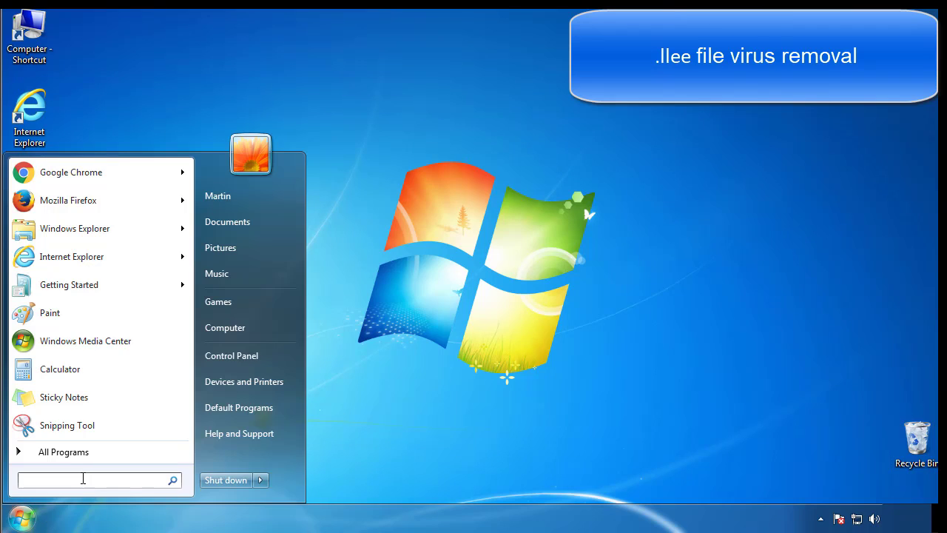
type("mscon")
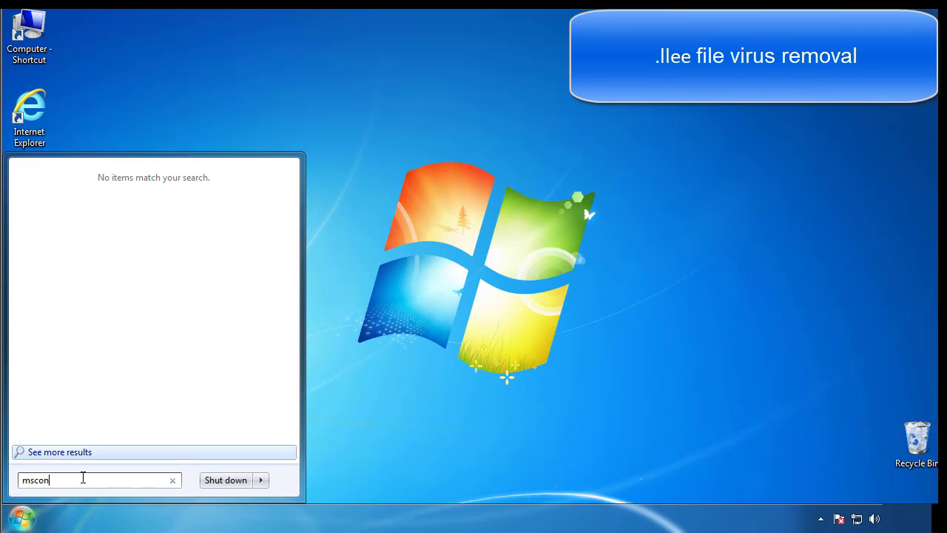
type("fig")
key("Return")
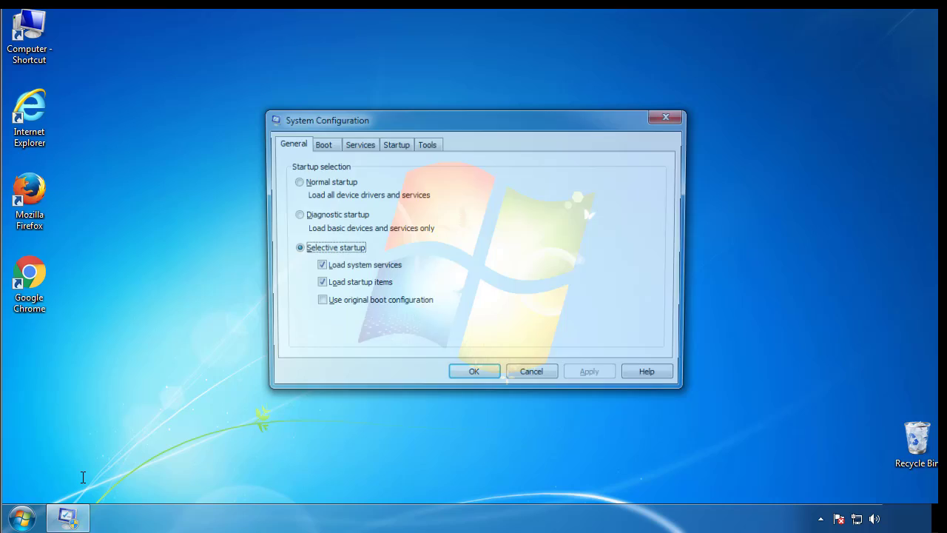
left_click(321, 145)
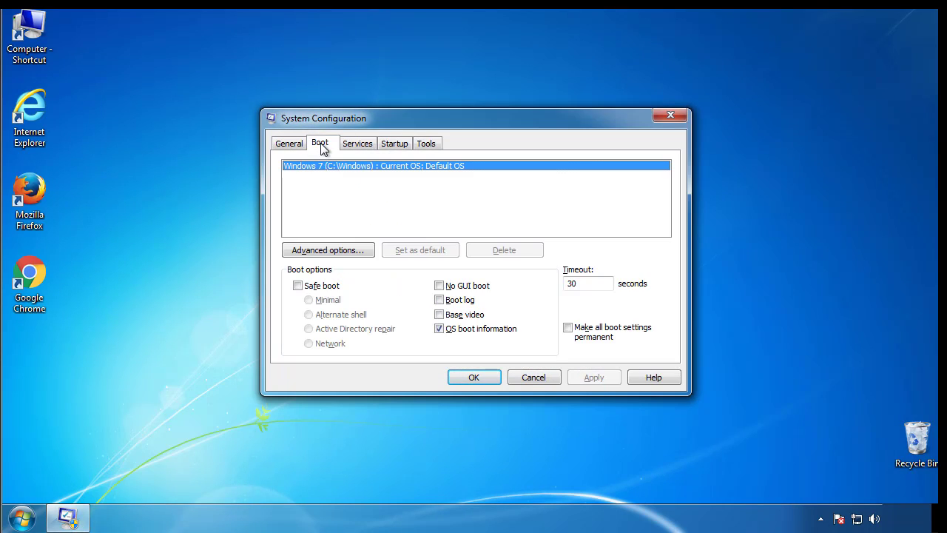
left_click(297, 286)
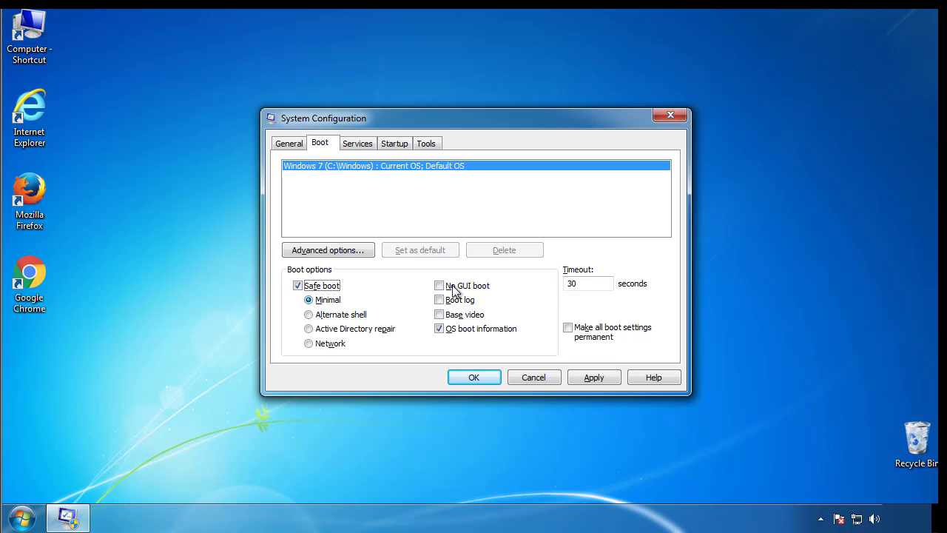
left_click(480, 377)
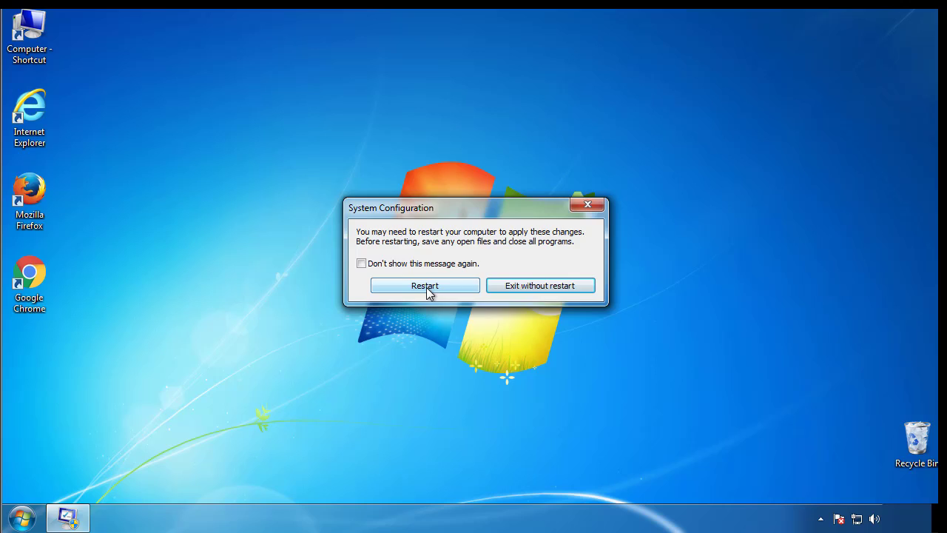
left_click(427, 287)
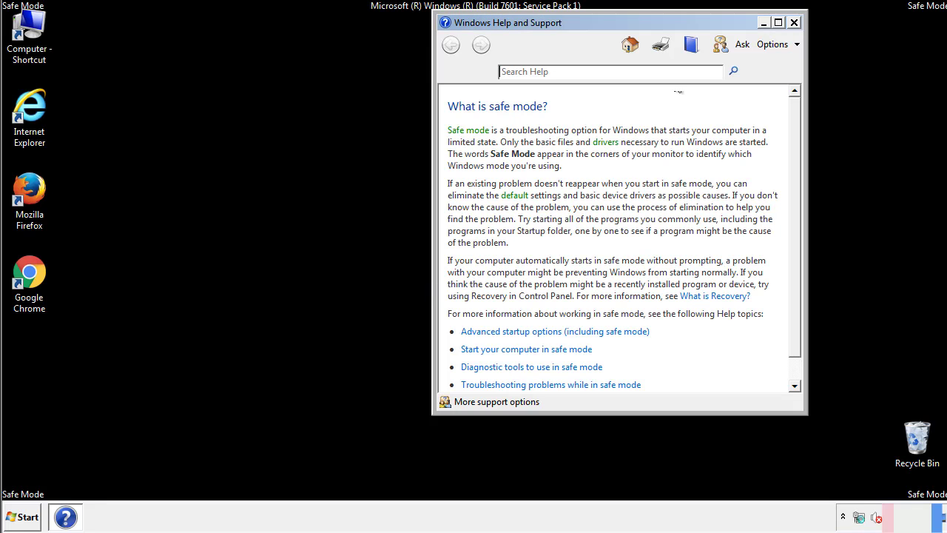
Dismiss Safe Mode help and set Folder Options to show hidden files, folders and drives
left_click(794, 23)
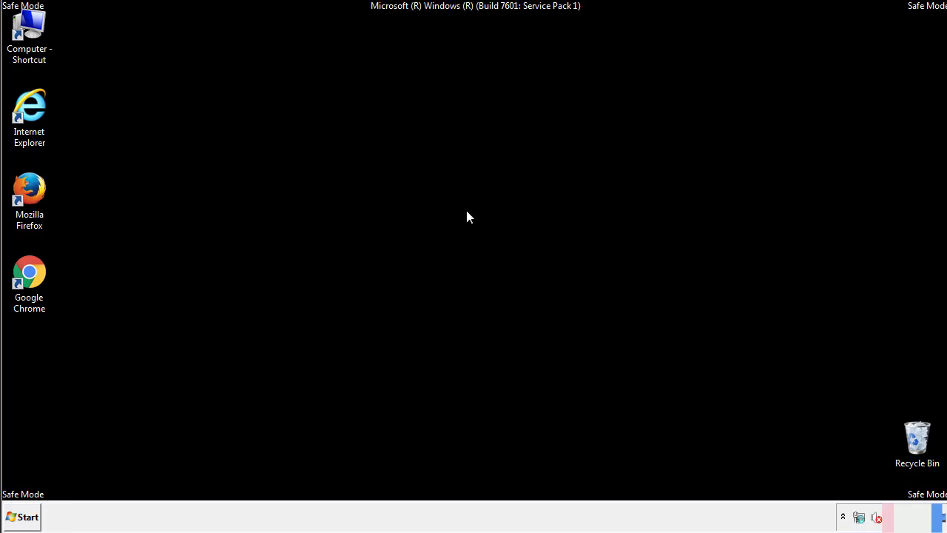
left_click(28, 515)
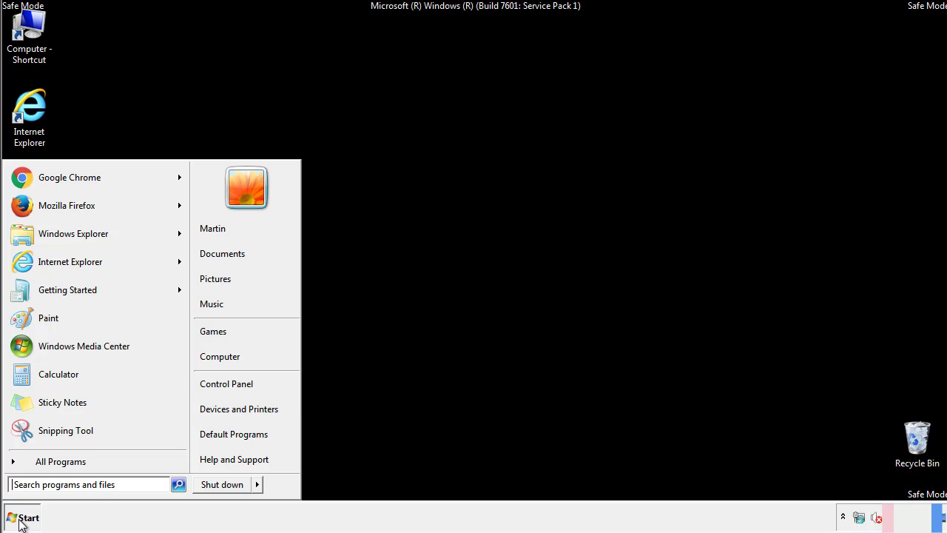
left_click(237, 382)
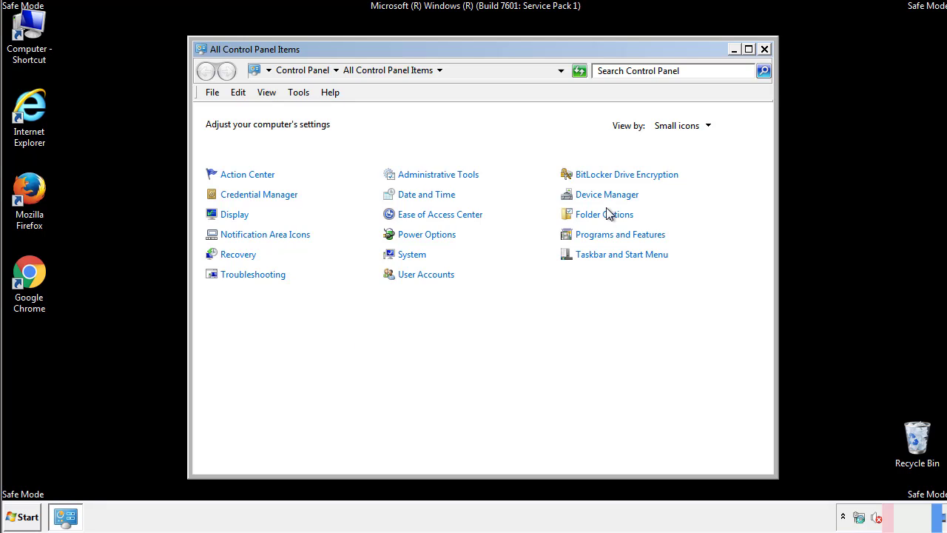
left_click(607, 216)
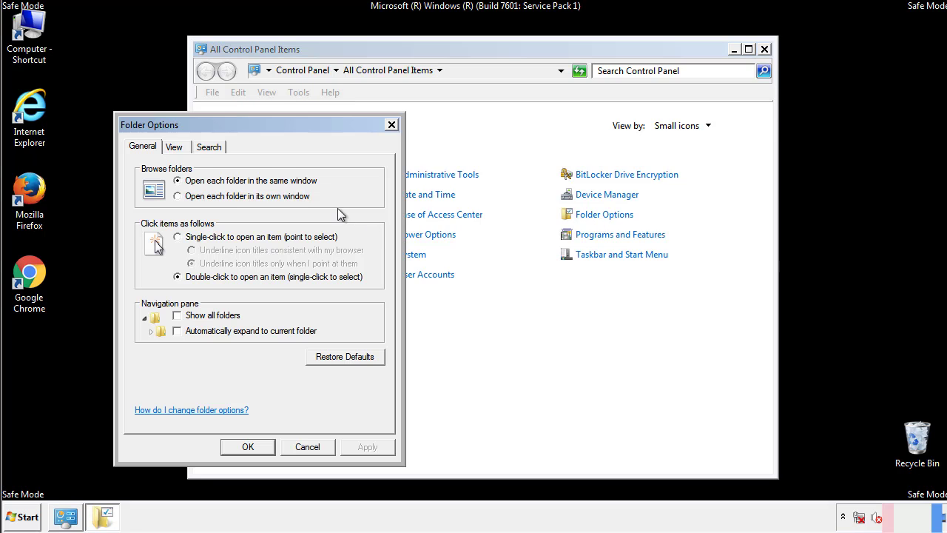
left_click(176, 149)
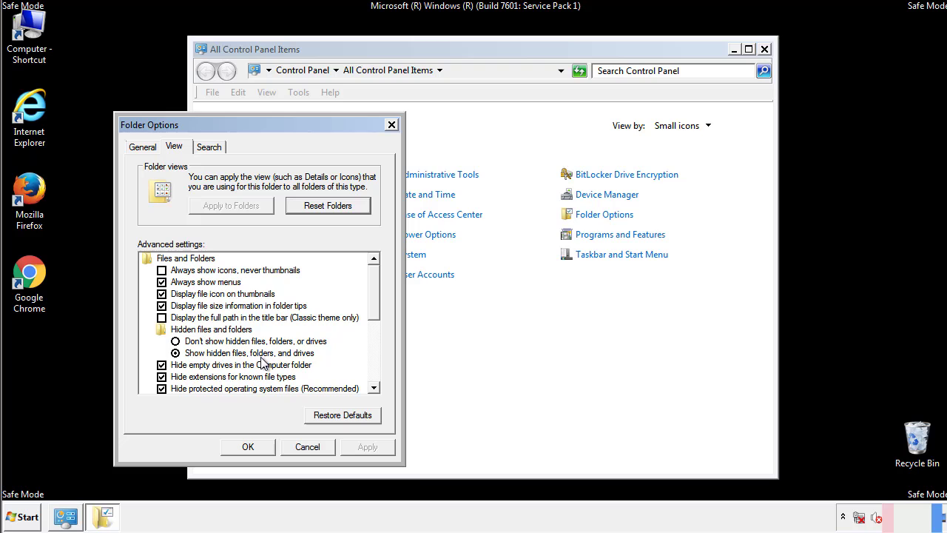
left_click(255, 446)
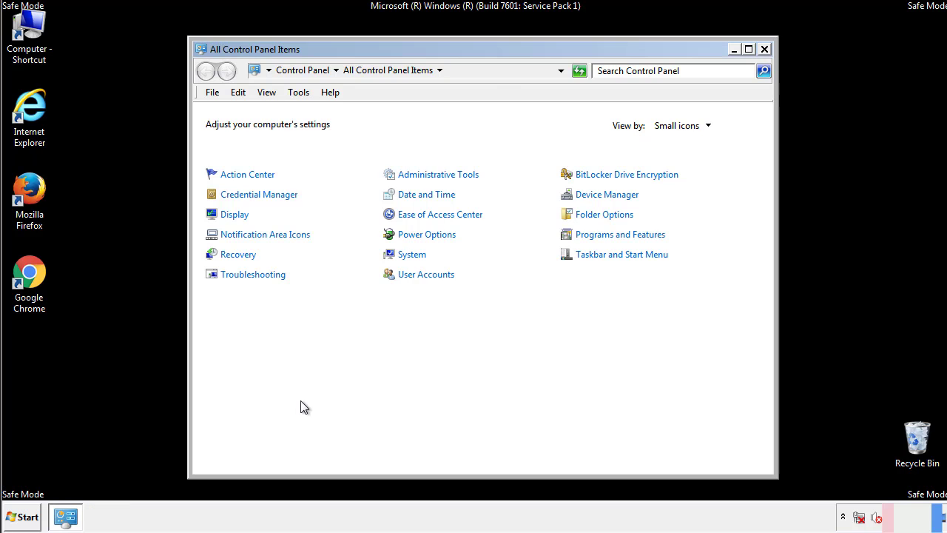
left_click(764, 49)
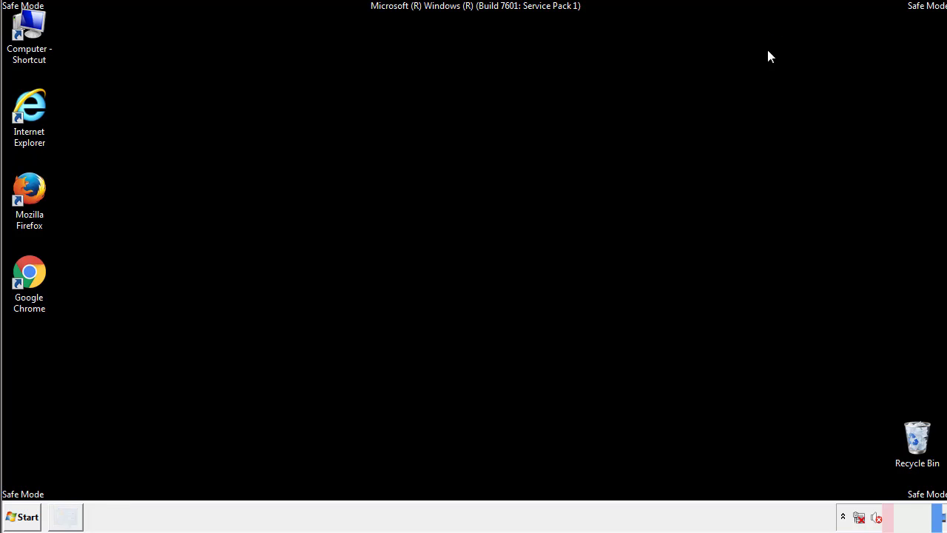
Browse from Computer into C:\Windows and scroll down to System32
double_click(39, 26)
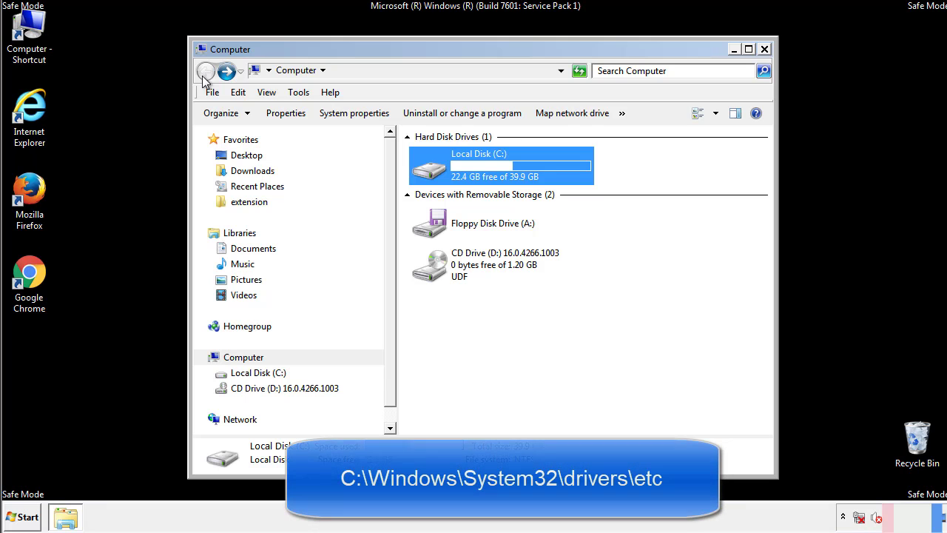
double_click(433, 169)
left_click(432, 271)
double_click(431, 271)
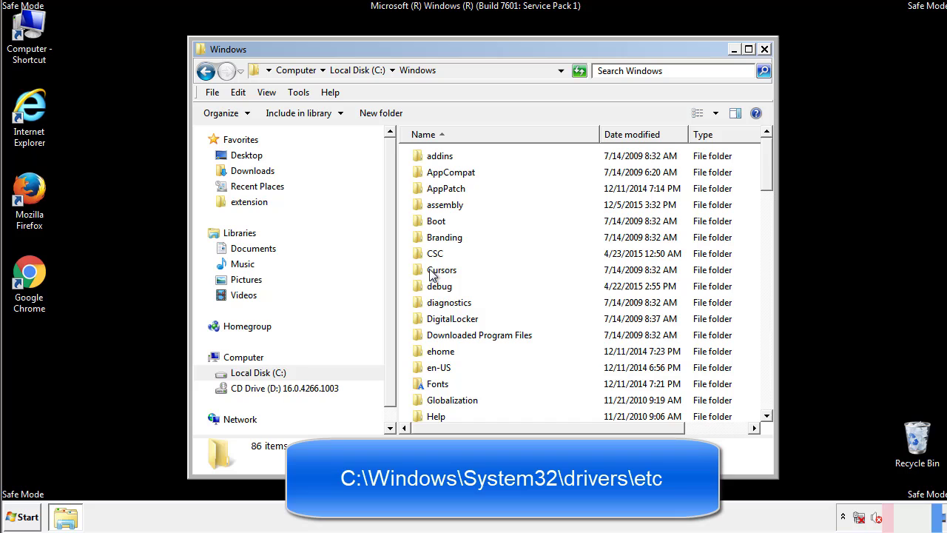
scroll(435, 333, "down", 2)
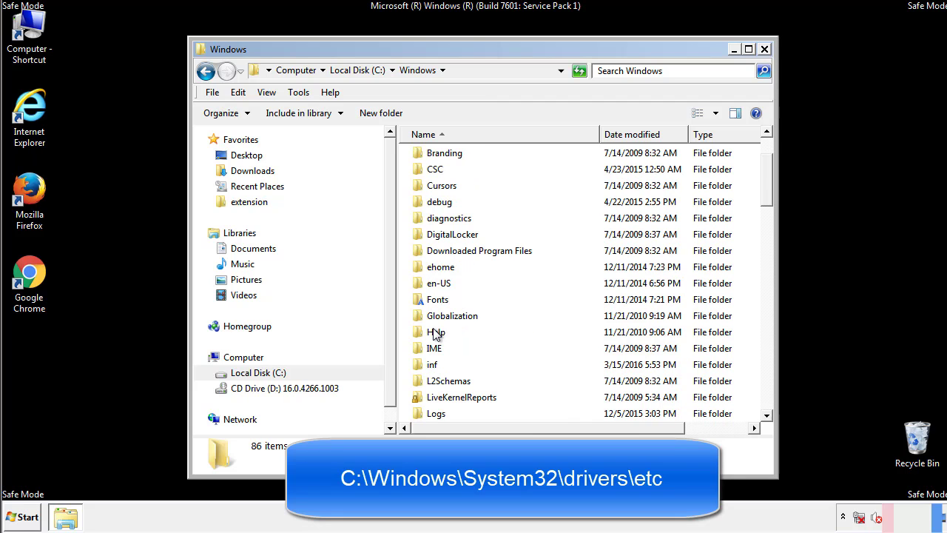
scroll(435, 335, "down", 2)
scroll(435, 334, "down", 2)
scroll(435, 334, "down", 3)
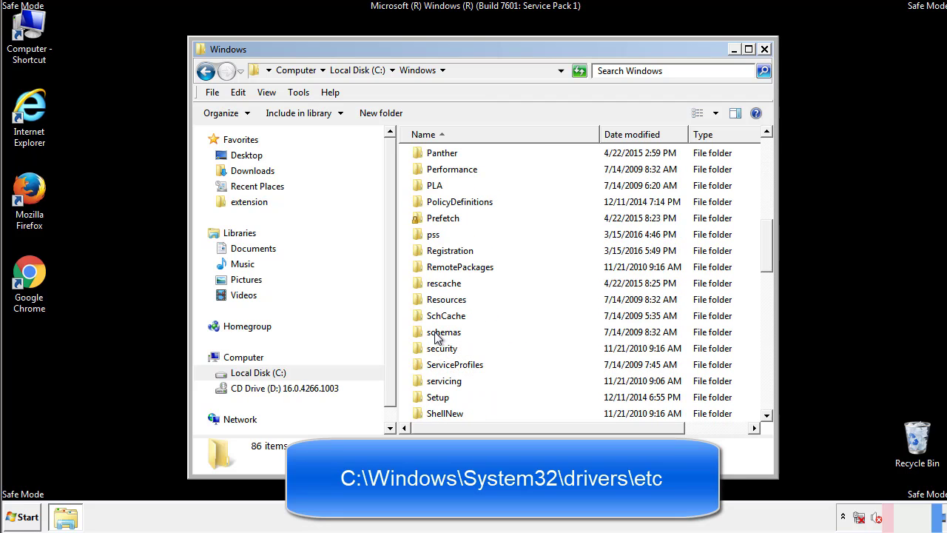
scroll(435, 334, "down", 2)
Open System32\drivers\etc\hosts with Notepad
double_click(447, 383)
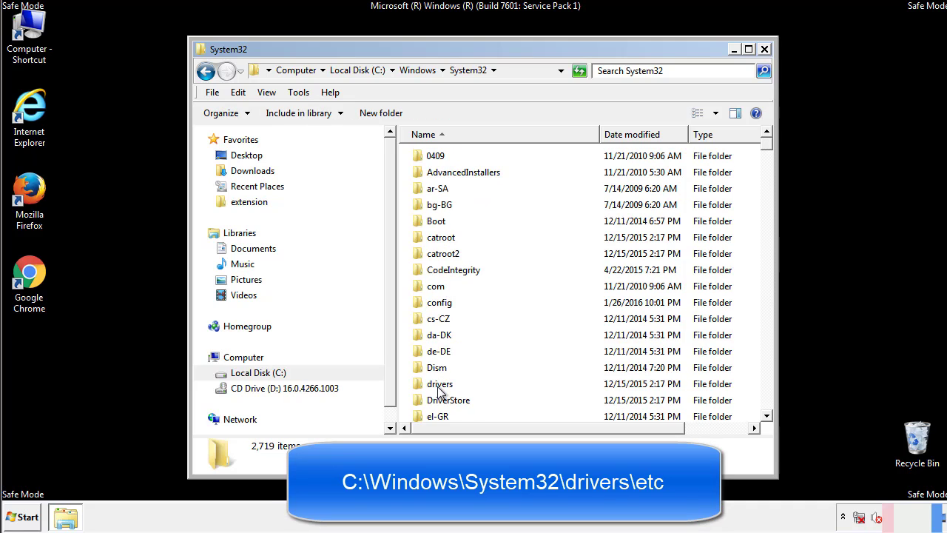
double_click(440, 386)
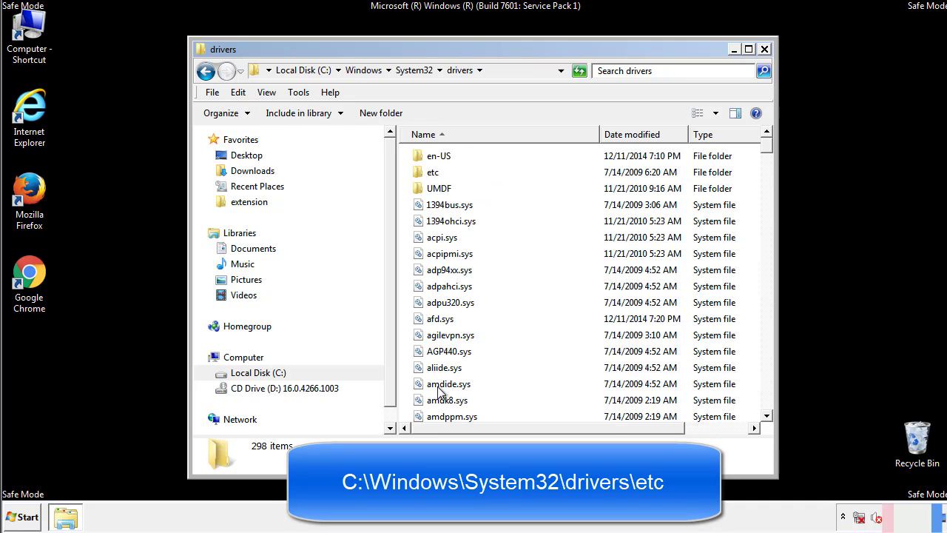
double_click(426, 173)
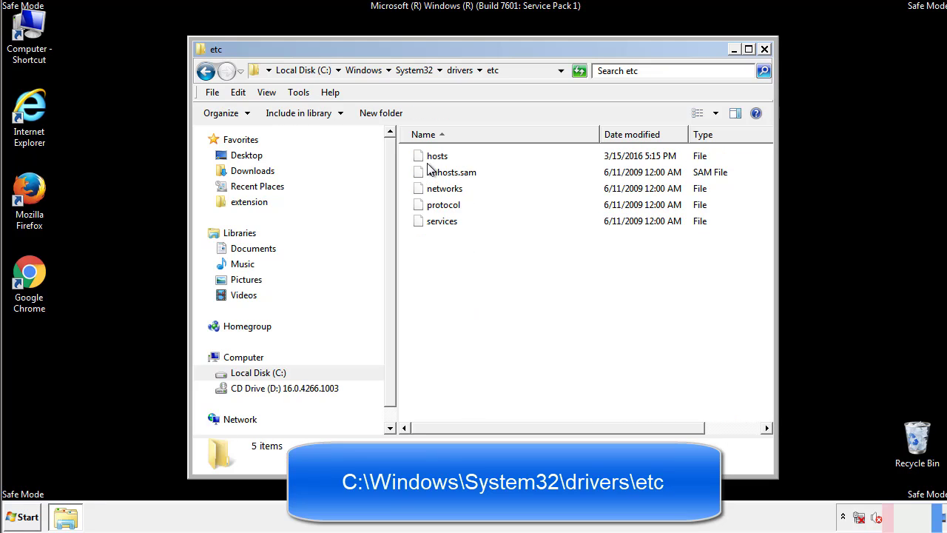
double_click(429, 157)
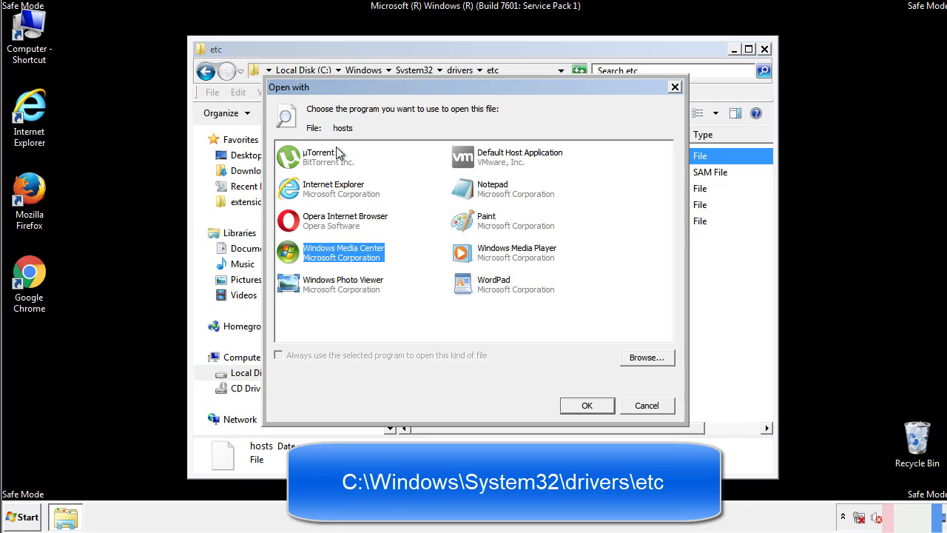
left_click(479, 193)
Delete the four custom IP-to-domain lines below localhost and close Notepad
left_click(584, 406)
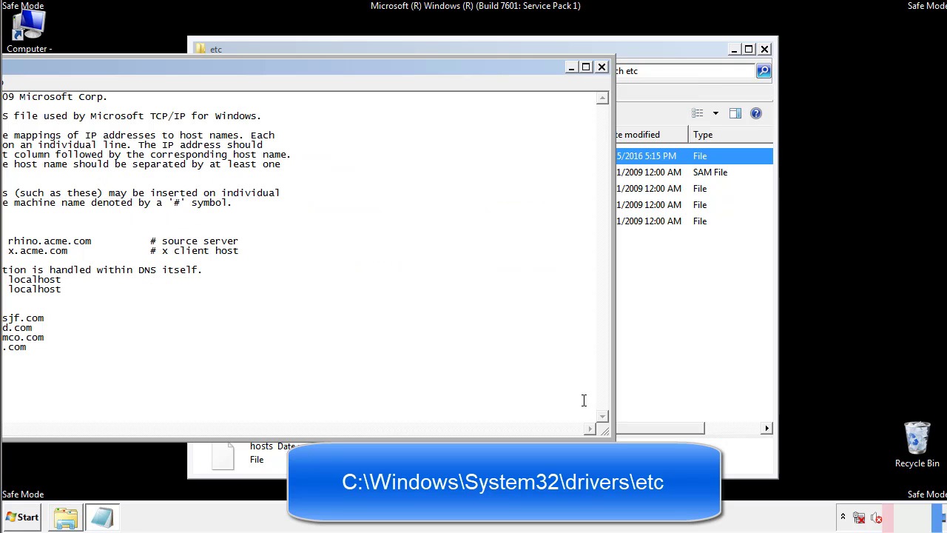
left_click_drag(387, 67, 602, 80)
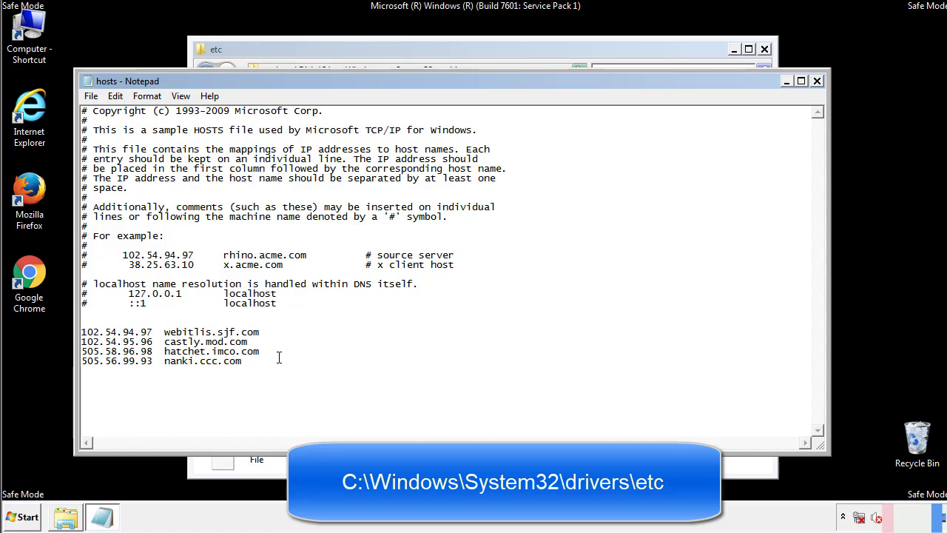
left_click_drag(265, 362, 83, 331)
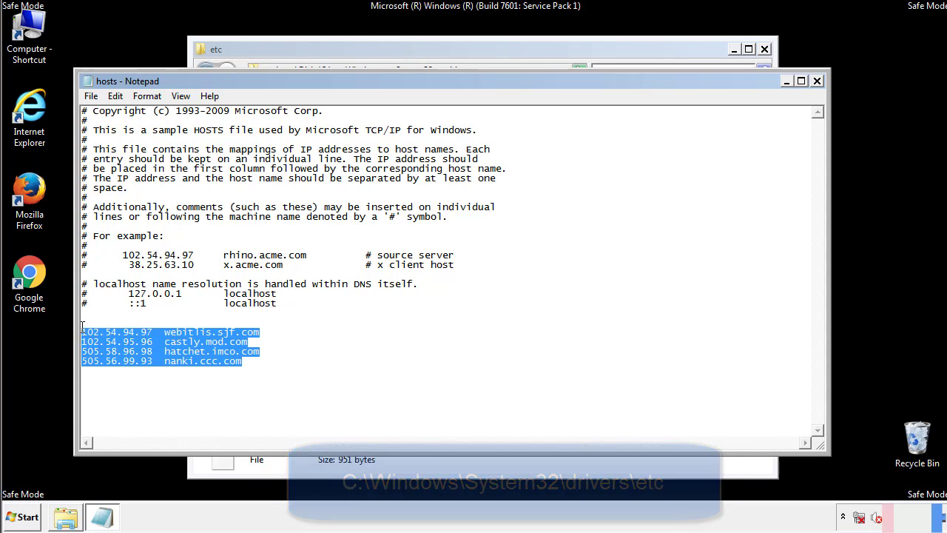
key("Delete")
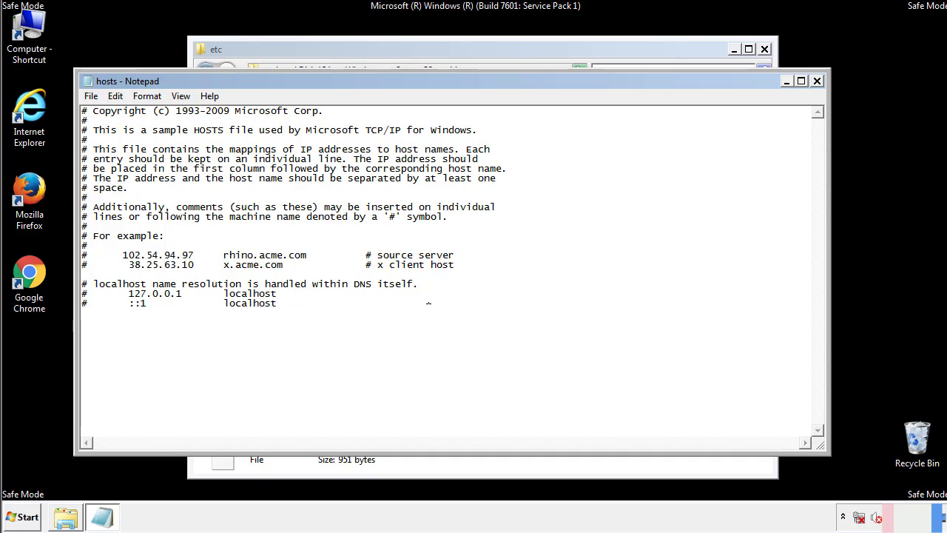
left_click(817, 82)
Save the edited hosts file, close the etc folder, and open the Startup folder
left_click(418, 270)
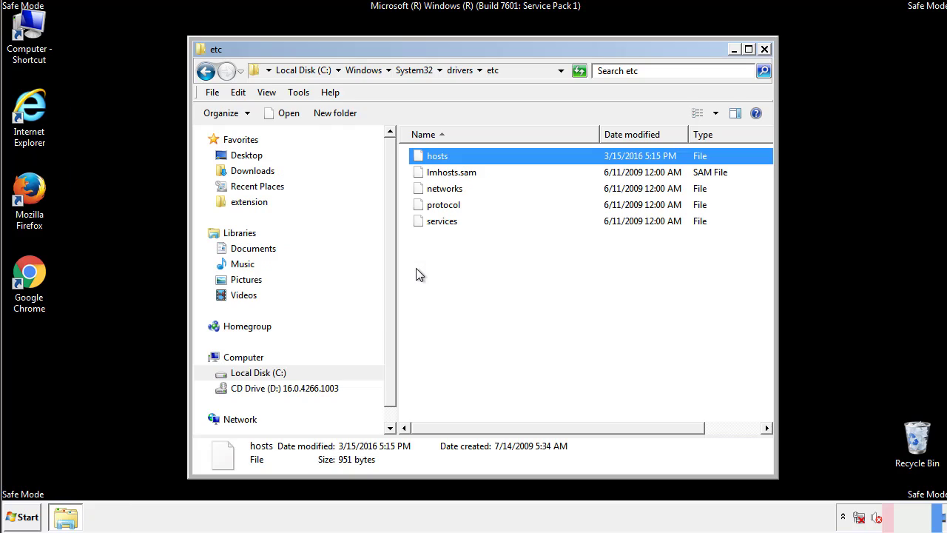
left_click(764, 50)
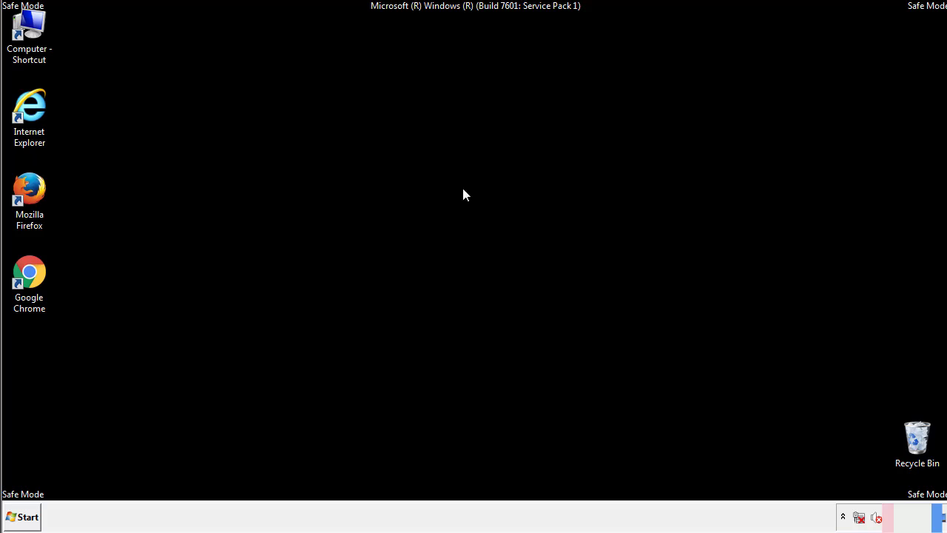
left_click(26, 518)
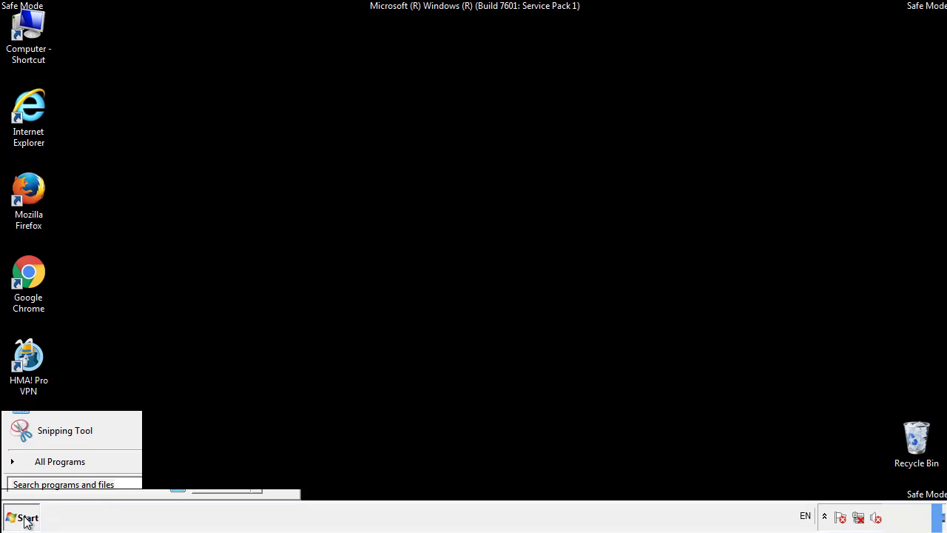
left_click(42, 467)
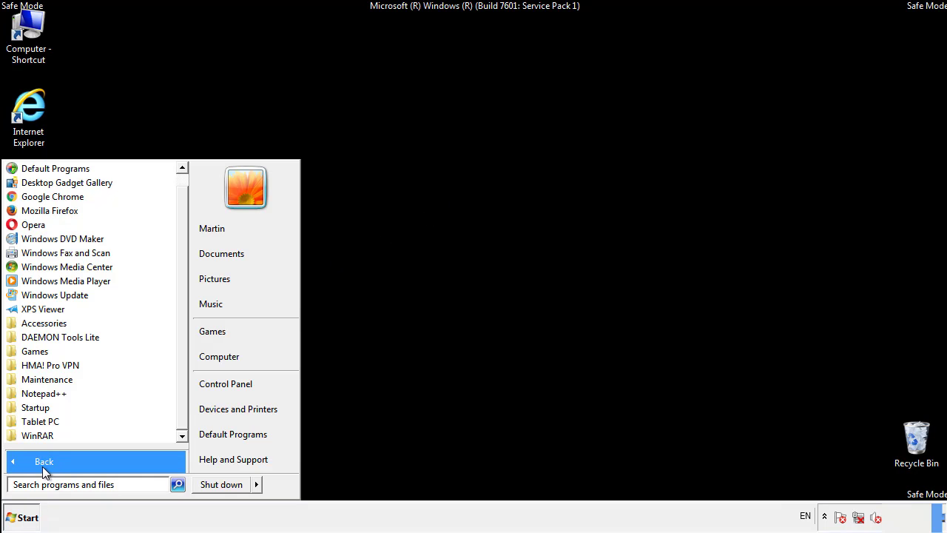
right_click(44, 405)
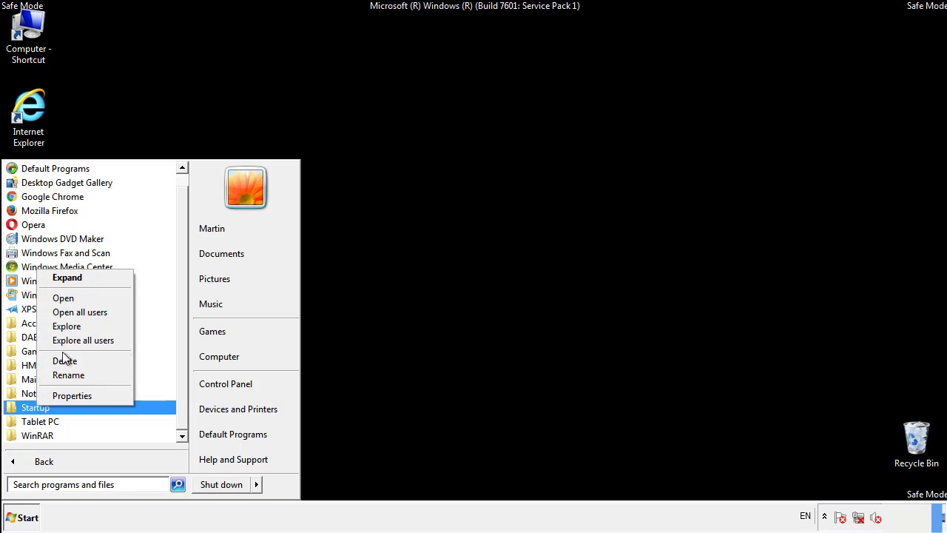
left_click(71, 297)
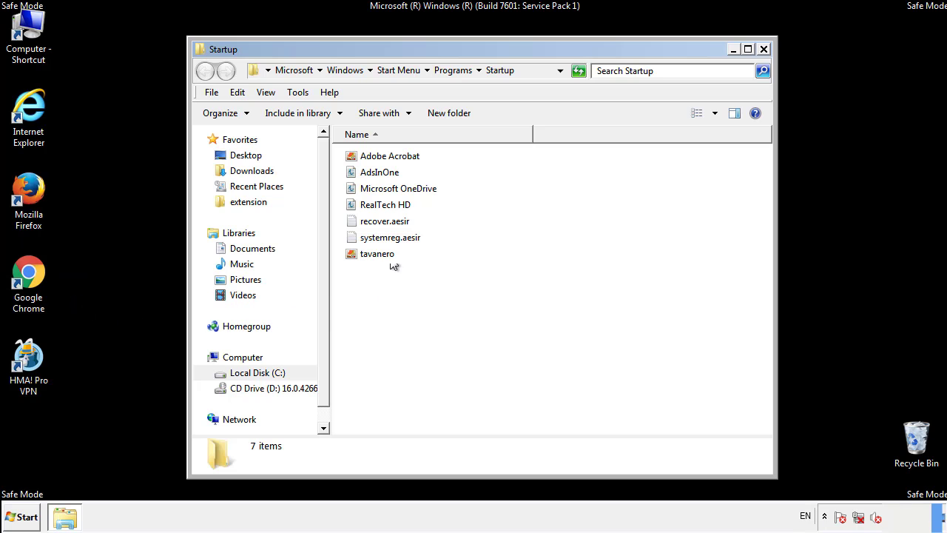
Delete AdsInOne, recover.aesir, systemreg.aesir and tavanero from Startup, then close the folder
left_click(384, 173)
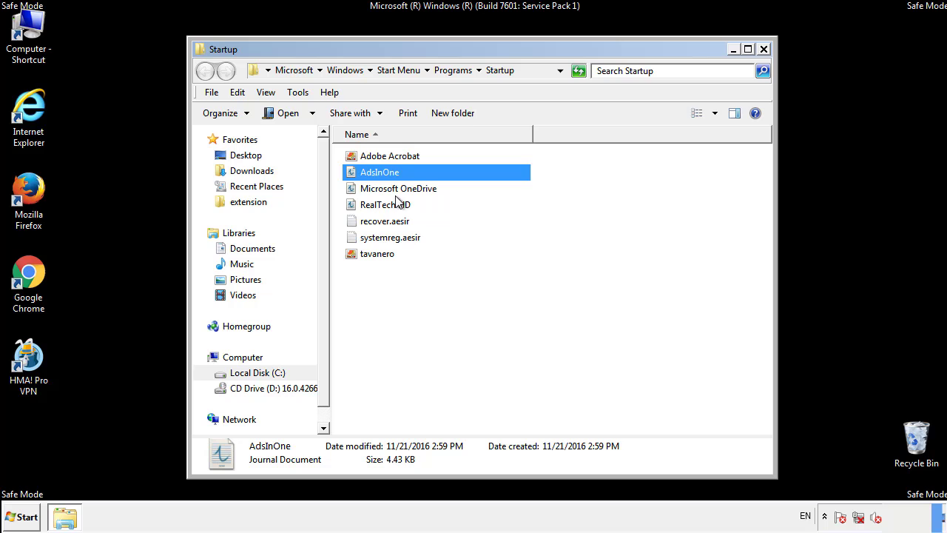
left_click(385, 222, "ctrl")
left_click(391, 238, "ctrl")
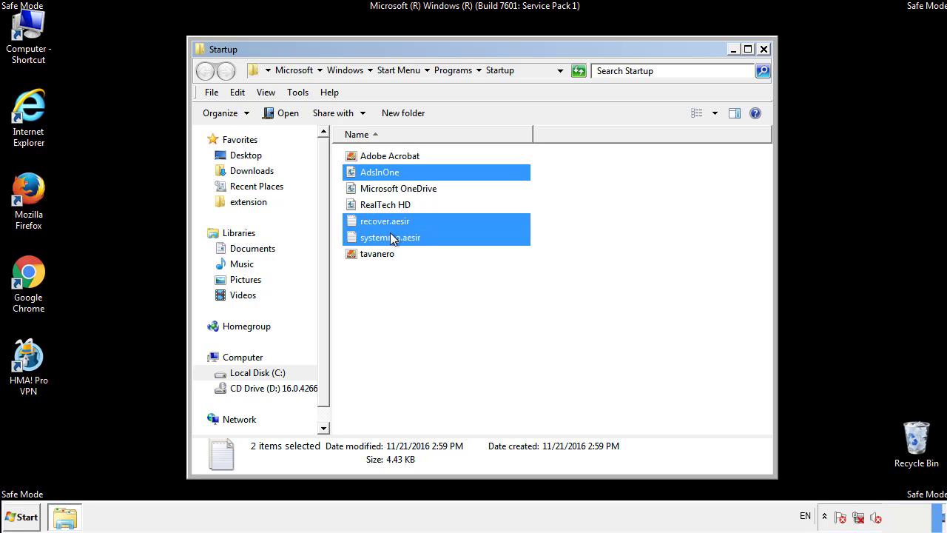
left_click(378, 254, "ctrl")
right_click(374, 254)
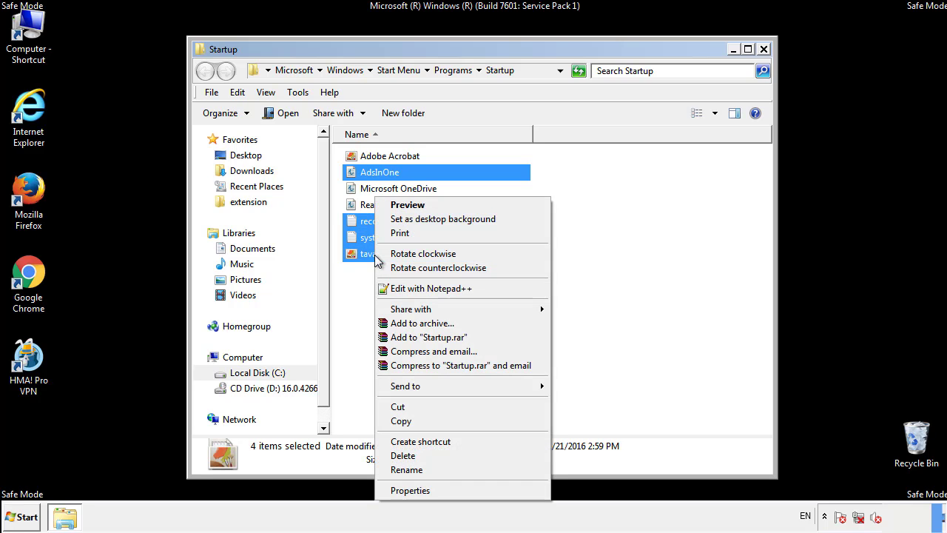
left_click(400, 456)
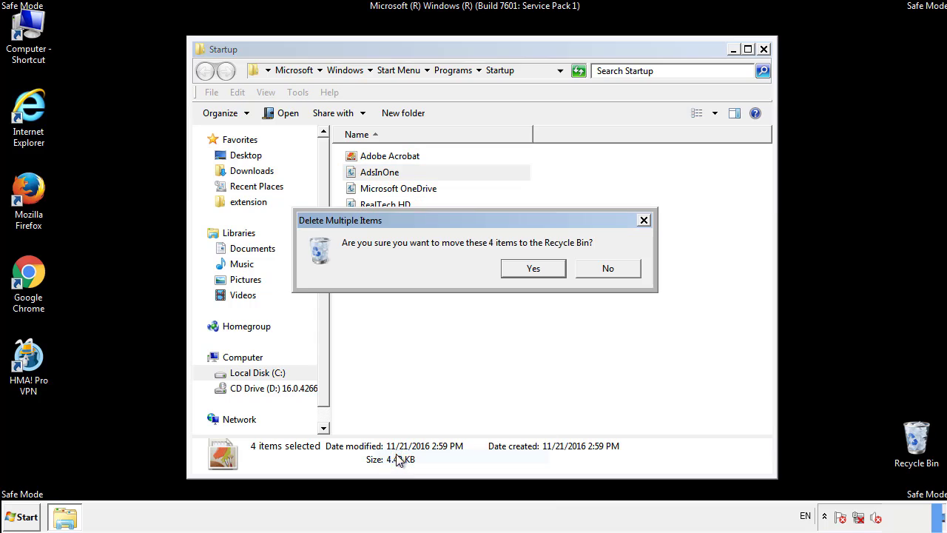
left_click(521, 270)
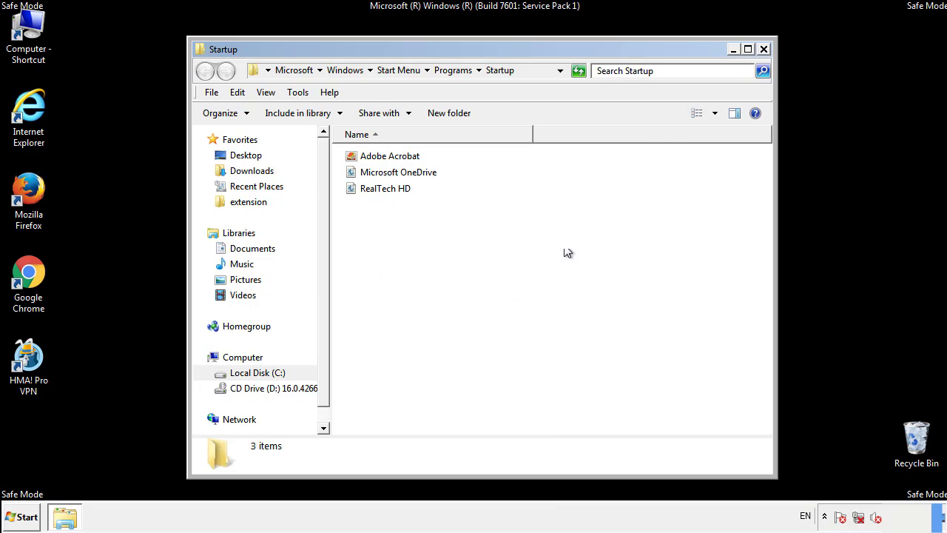
left_click(765, 50)
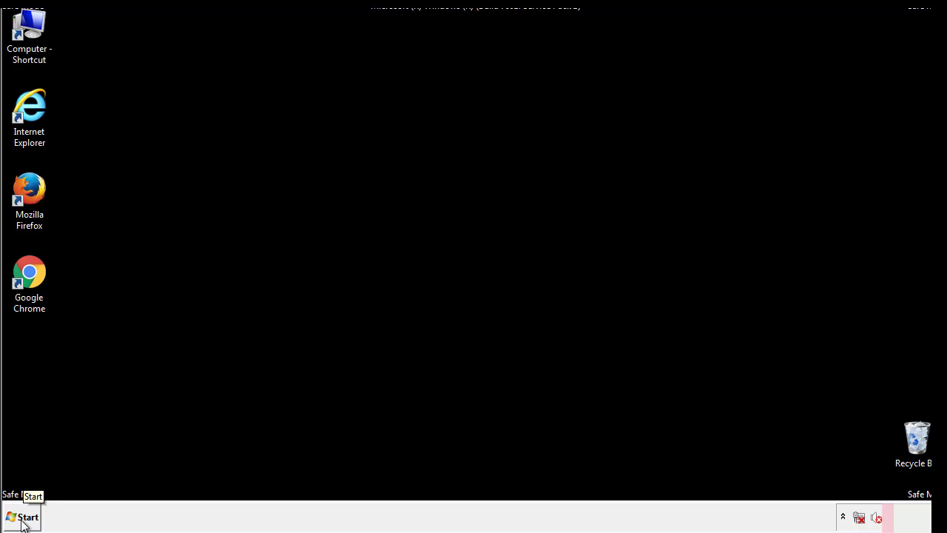
Launch Registry Editor via regedit and expand HKEY_LOCAL_MACHINE\SOFTWARE
left_click(22, 522)
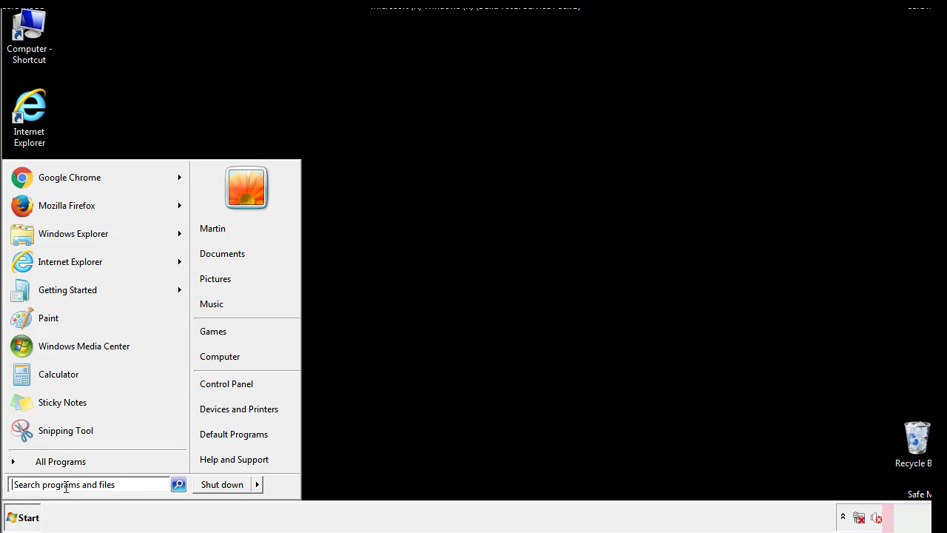
type("reged")
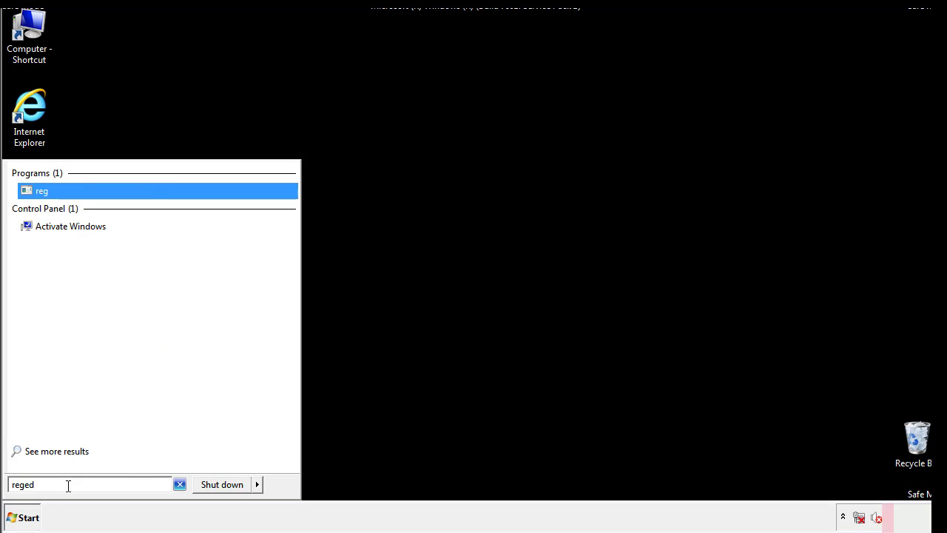
type("it")
key("Return")
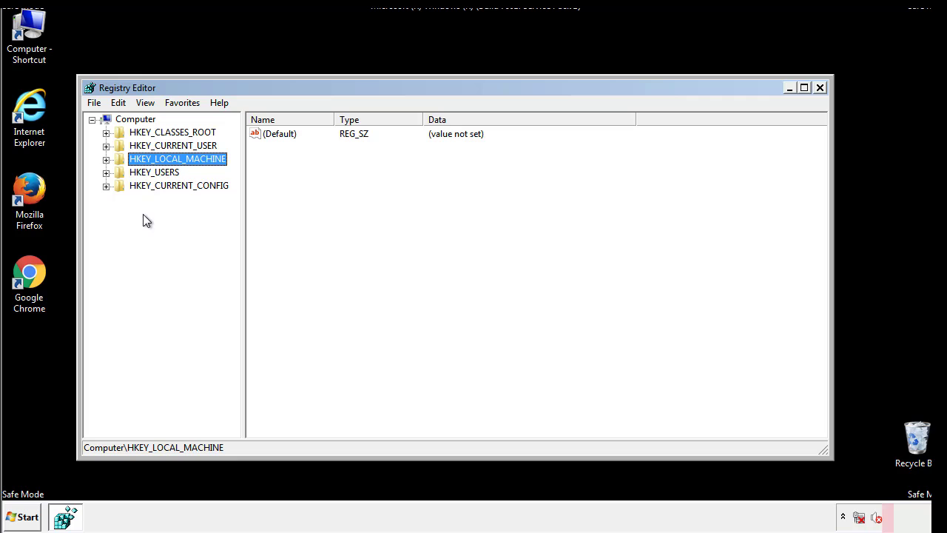
left_click(106, 160)
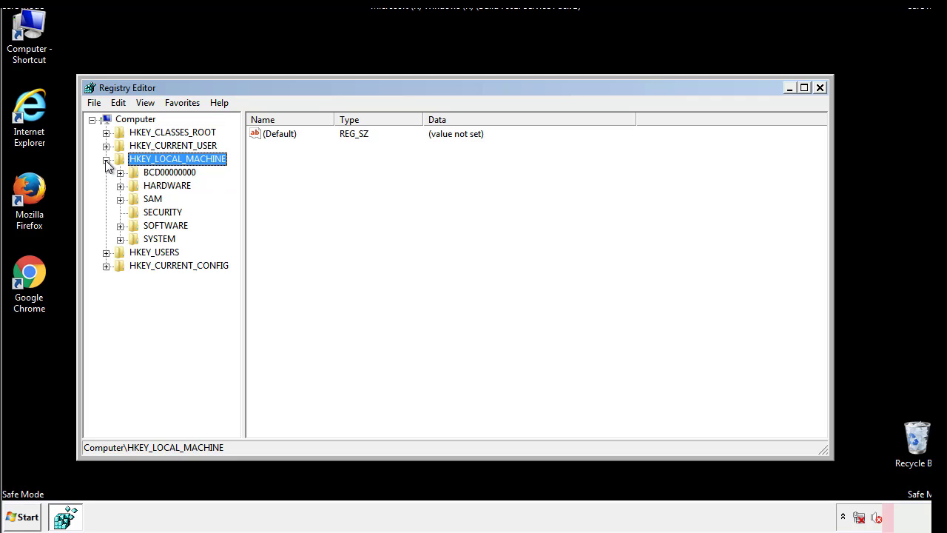
left_click(120, 226)
Expand Microsoft, Windows and CurrentVersion until the Run key is visible
left_click_drag(233, 218, 235, 245)
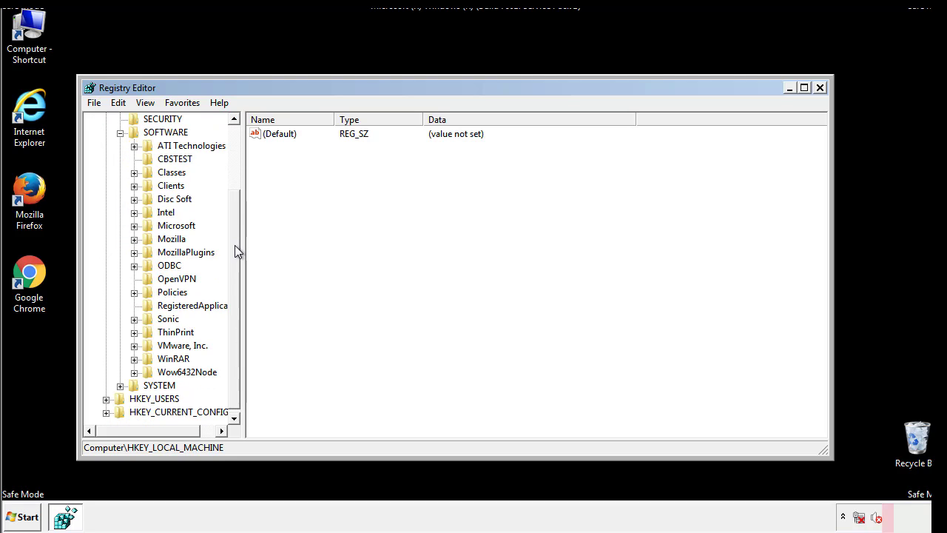
left_click(134, 226)
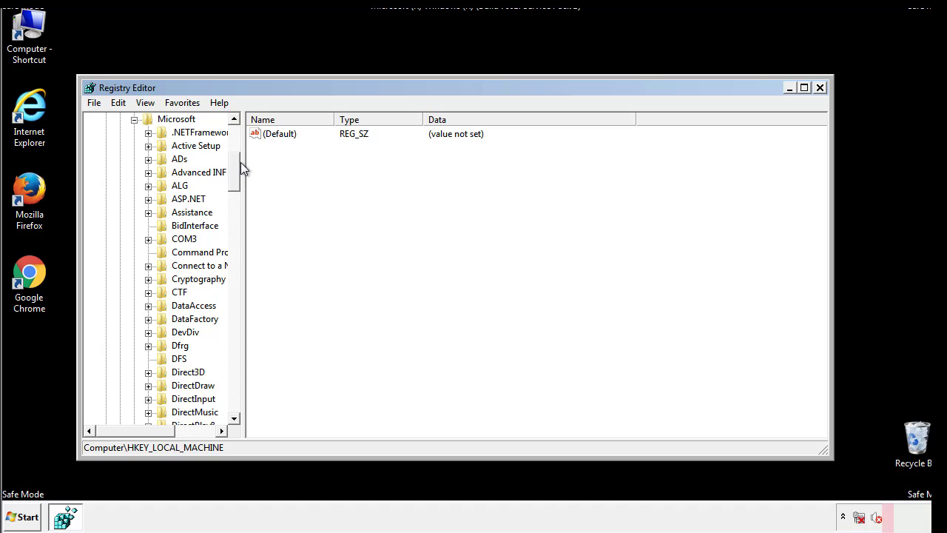
left_click_drag(234, 182, 235, 383)
left_click(148, 226)
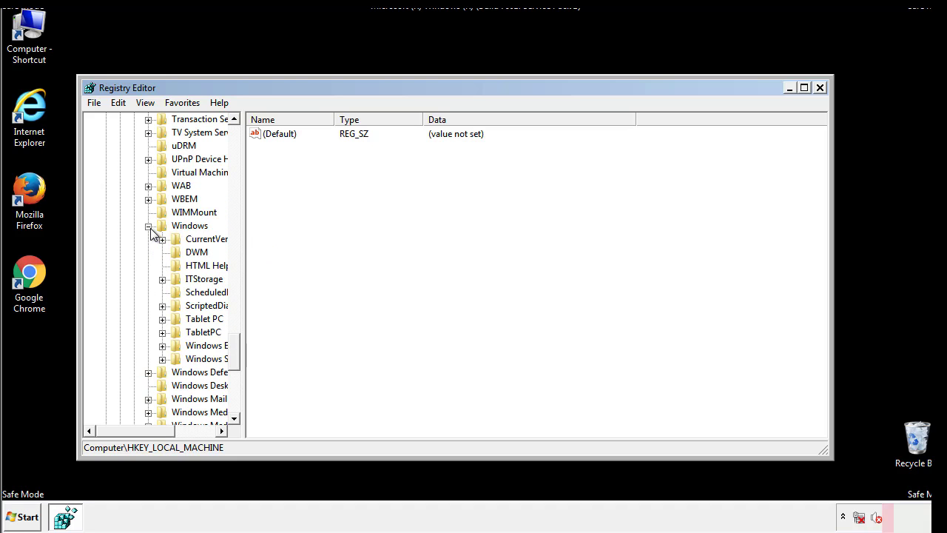
left_click_drag(131, 430, 151, 435)
left_click(121, 239)
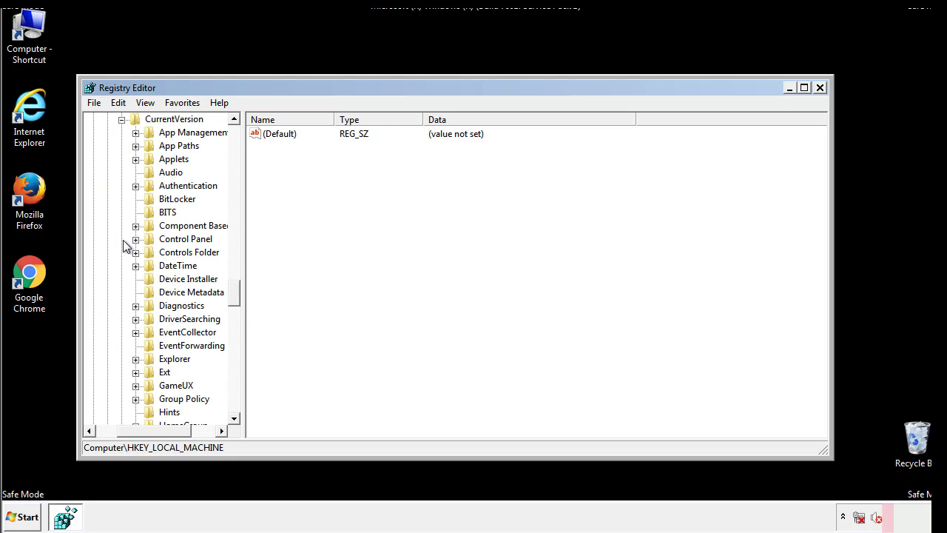
mouse_move(239, 296)
left_mouse_down()
mouse_move(237, 362)
mouse_move(234, 344)
left_mouse_up()
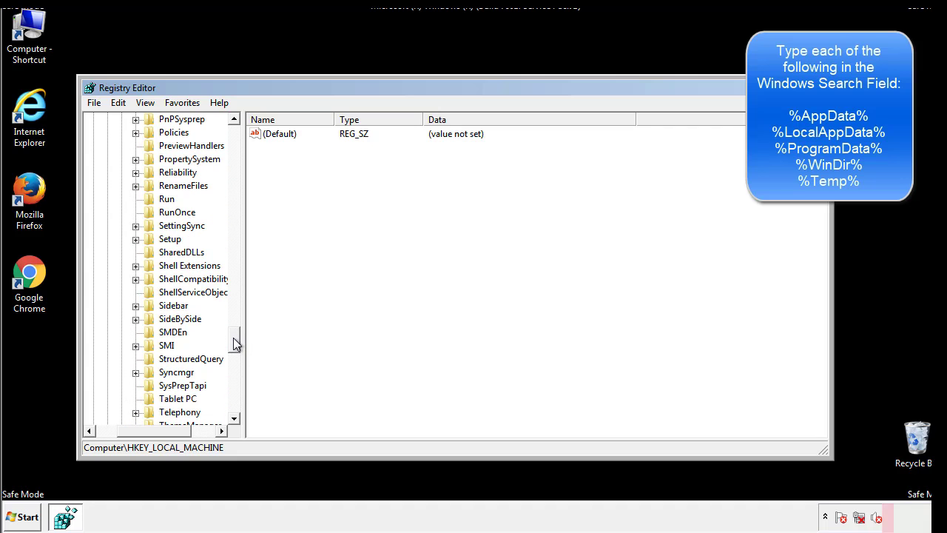
Delete the tappi.loc value from HKLM's Run key, leaving the VMware entry
left_click(156, 199)
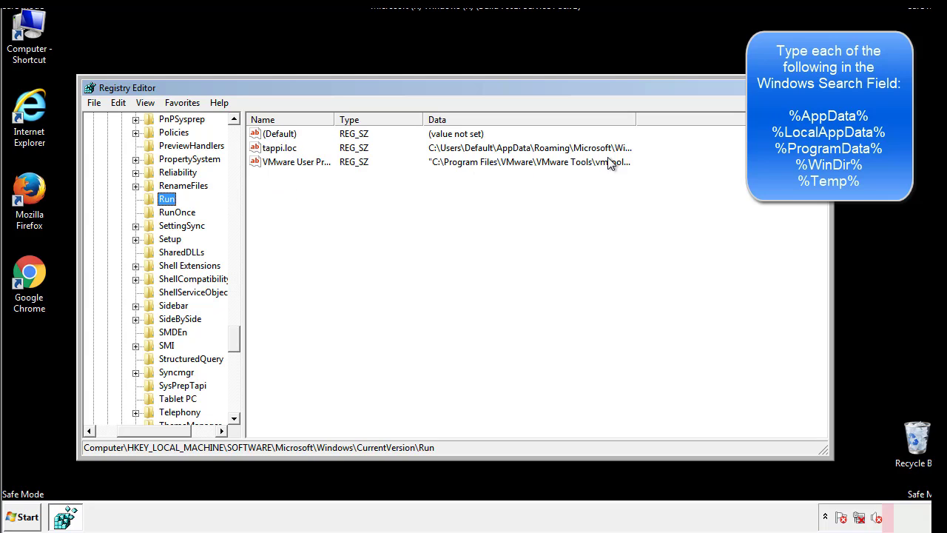
left_click(282, 152)
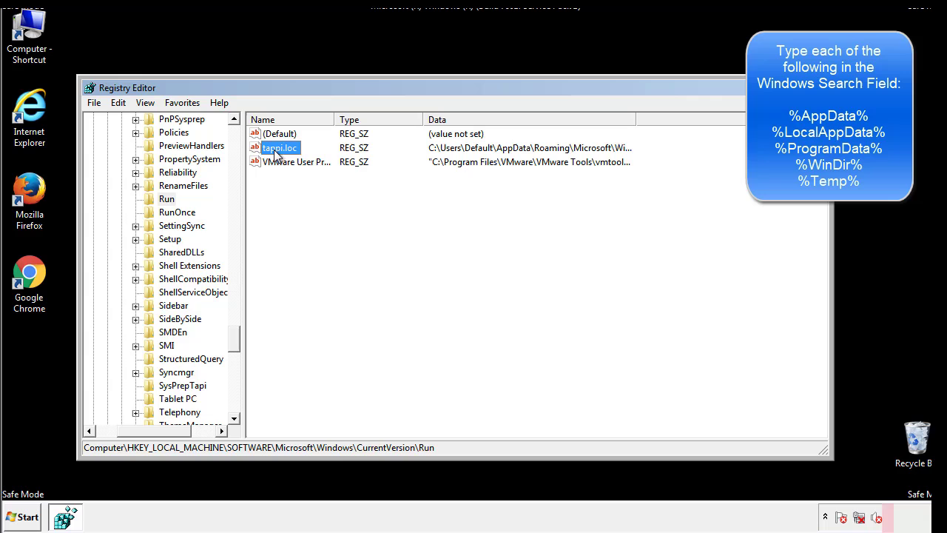
right_click(274, 150)
left_click(296, 192)
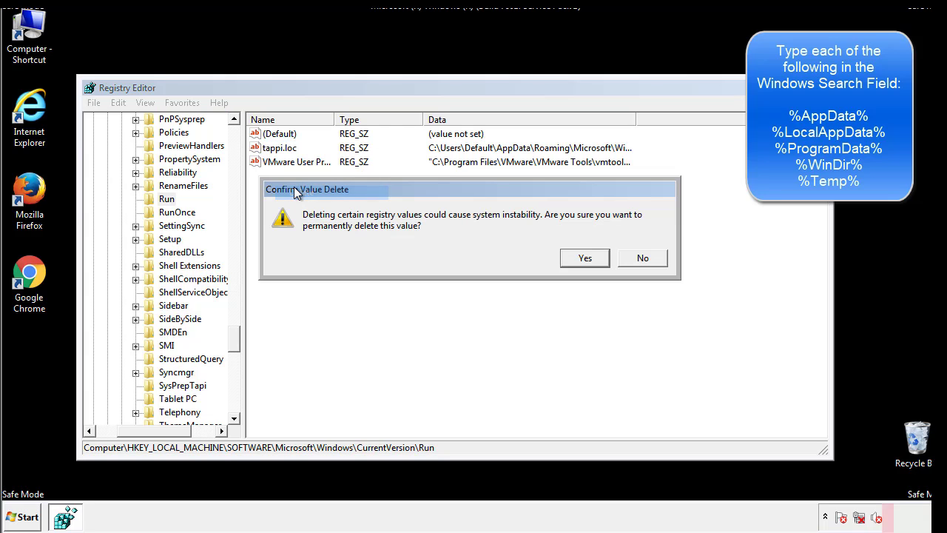
left_click(577, 261)
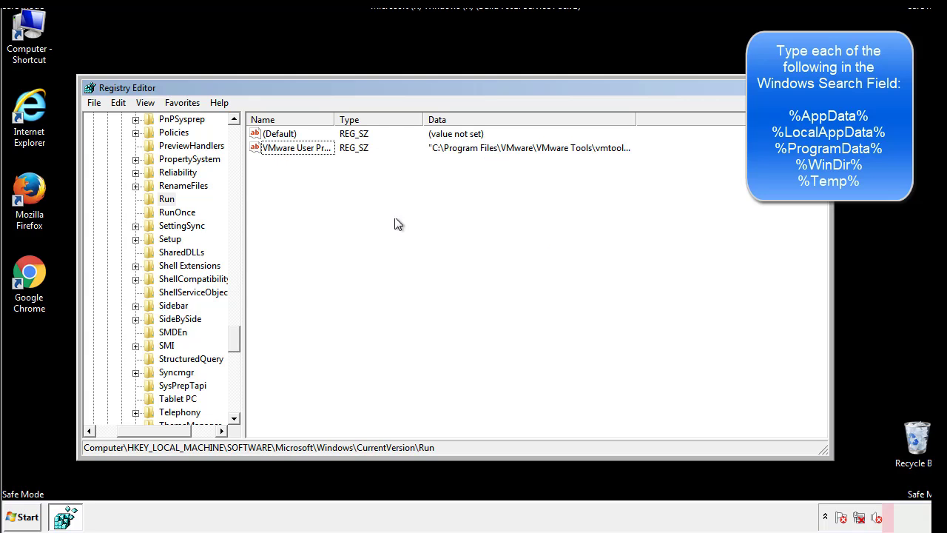
left_click_drag(234, 341, 235, 402)
left_click_drag(183, 431, 115, 441)
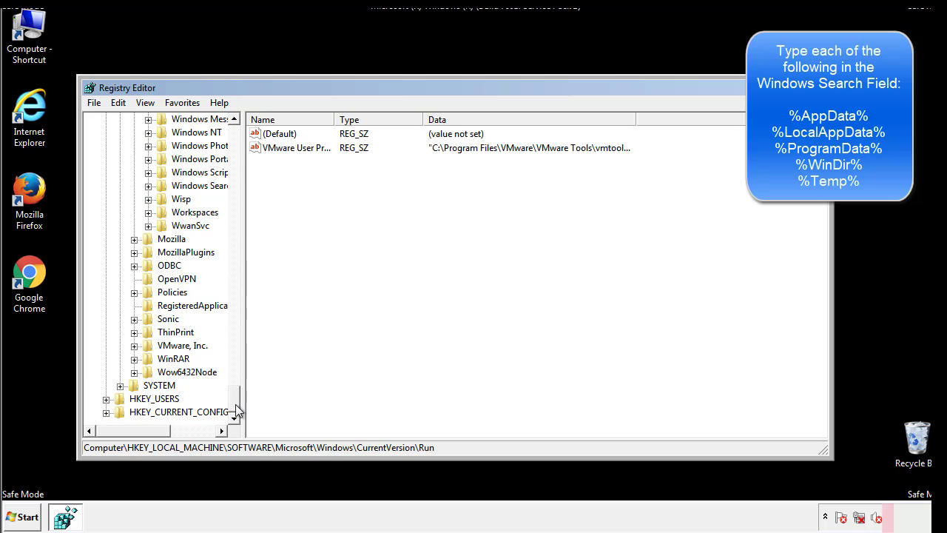
left_click_drag(236, 404, 241, 141)
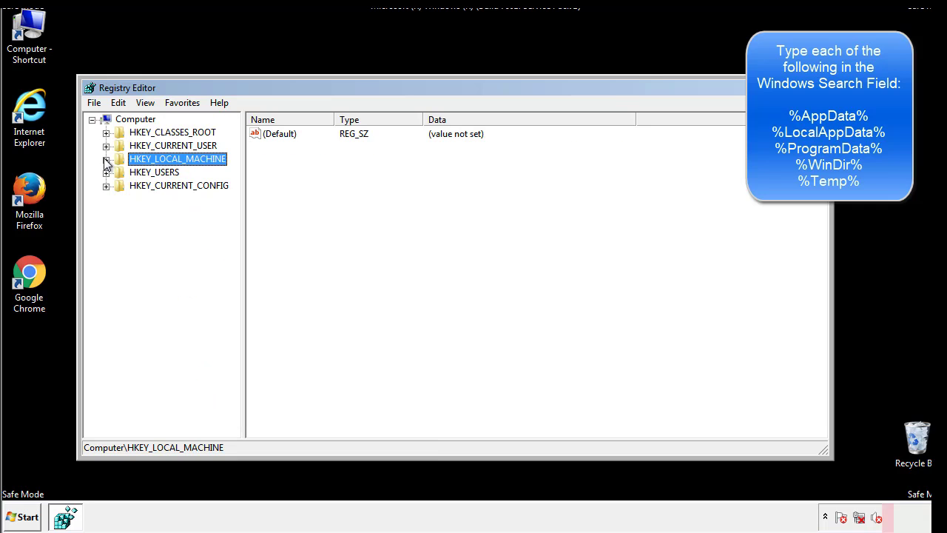
Collapse HKEY_LOCAL_MACHINE and expand HKEY_CURRENT_USER\Software\Microsoft
left_click(106, 158)
left_click(106, 146)
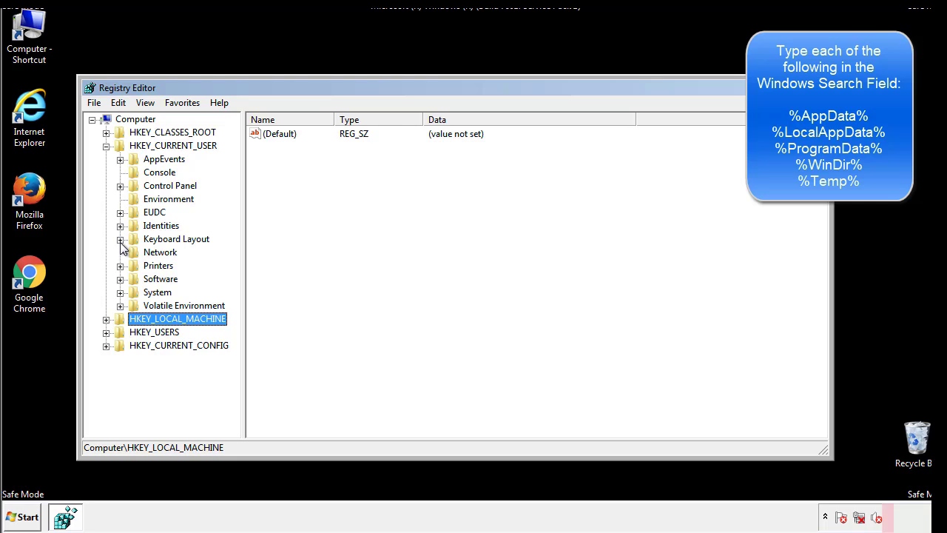
left_click(120, 280)
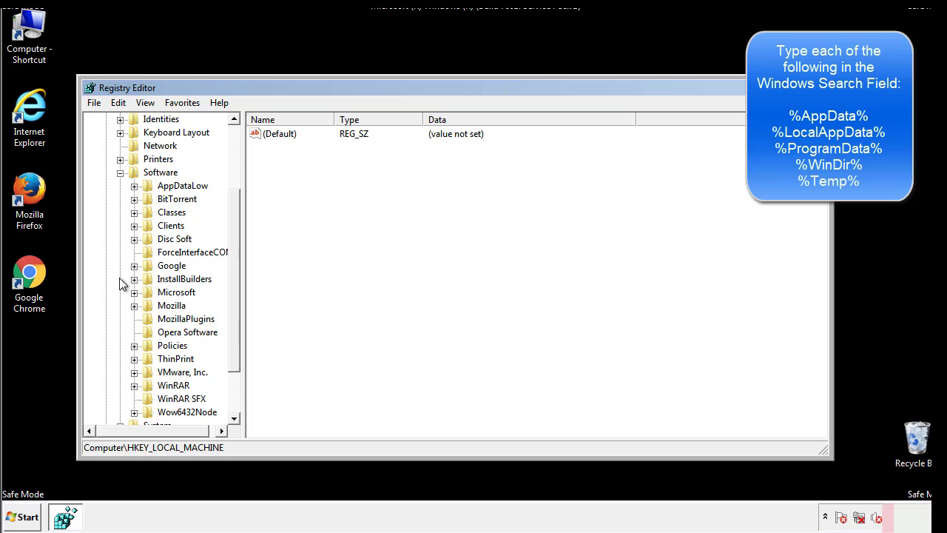
left_click_drag(233, 268, 232, 282)
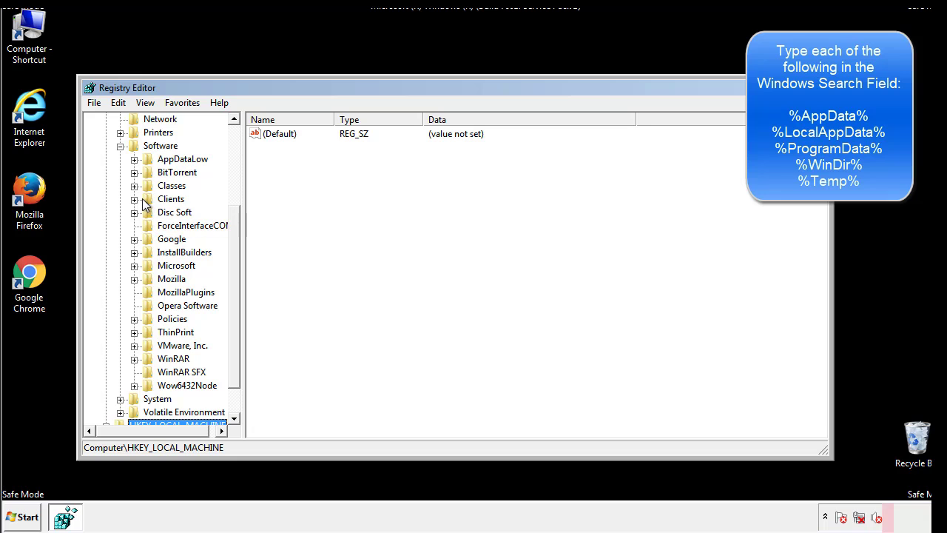
left_click(134, 265)
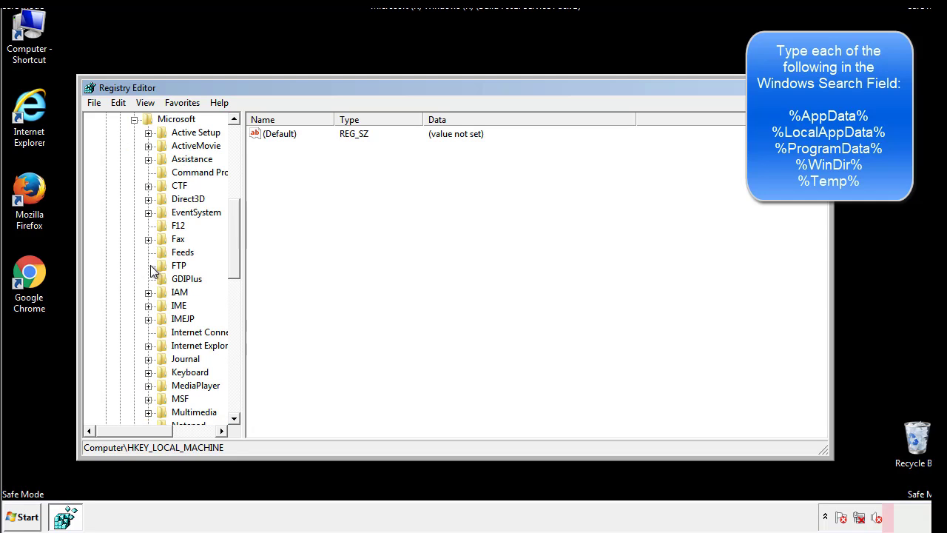
left_click_drag(233, 216, 233, 313)
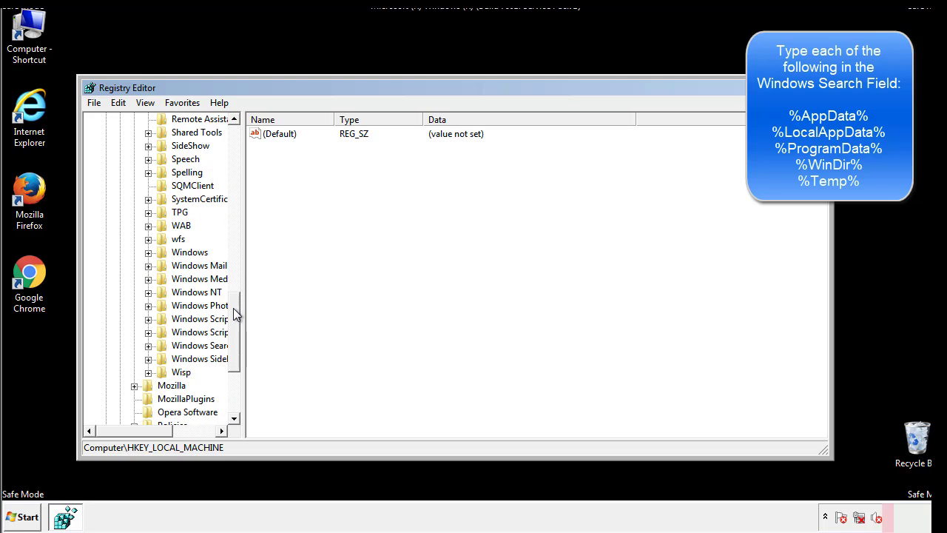
Inspect HKCU's CurrentVersion\Run key, holding only DAEMON Tools, then collapse Windows
left_click(149, 253)
left_click(163, 267)
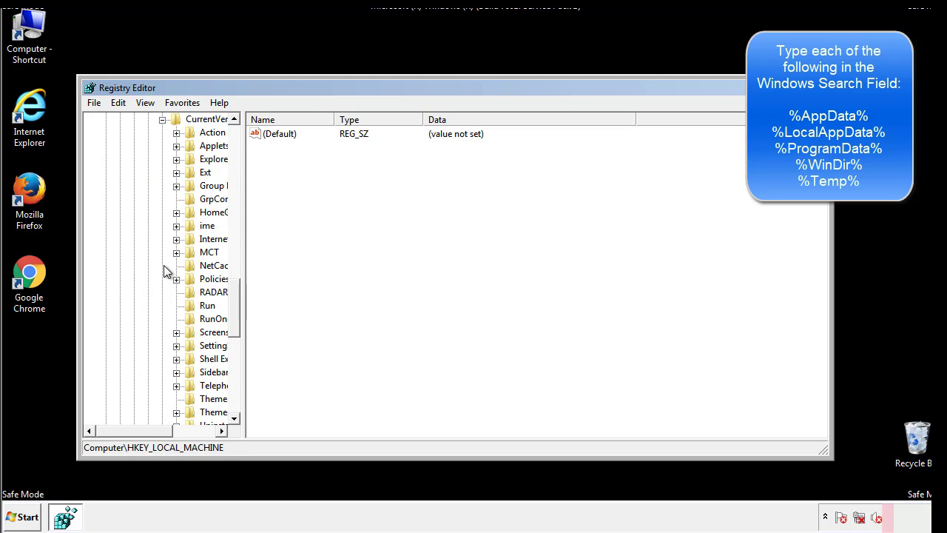
left_click_drag(143, 434, 166, 431)
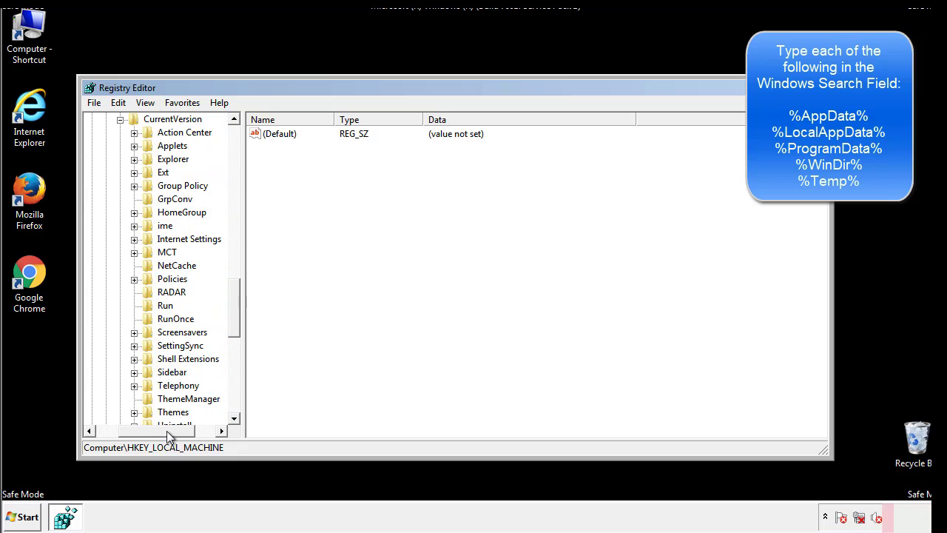
left_click(160, 300)
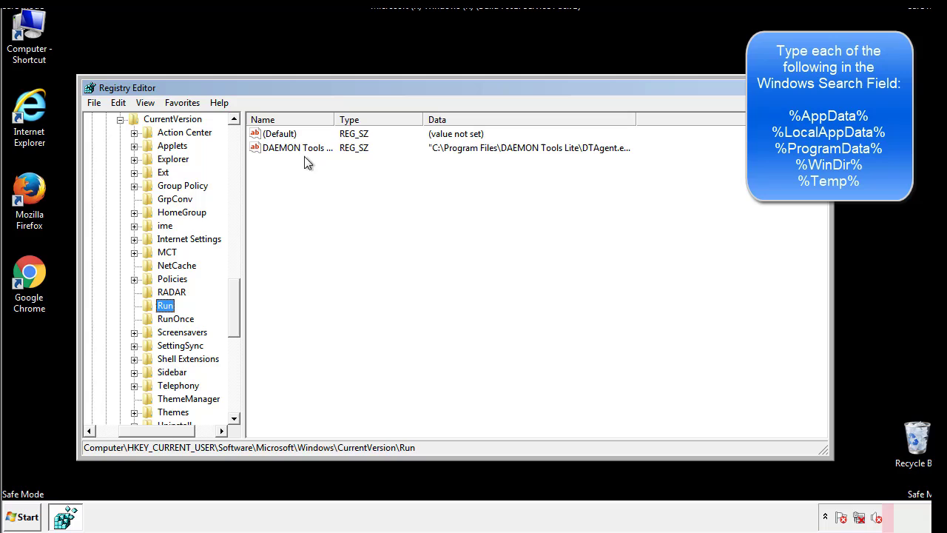
left_click(418, 175)
left_click_drag(157, 428, 133, 430)
left_click_drag(235, 321, 234, 309)
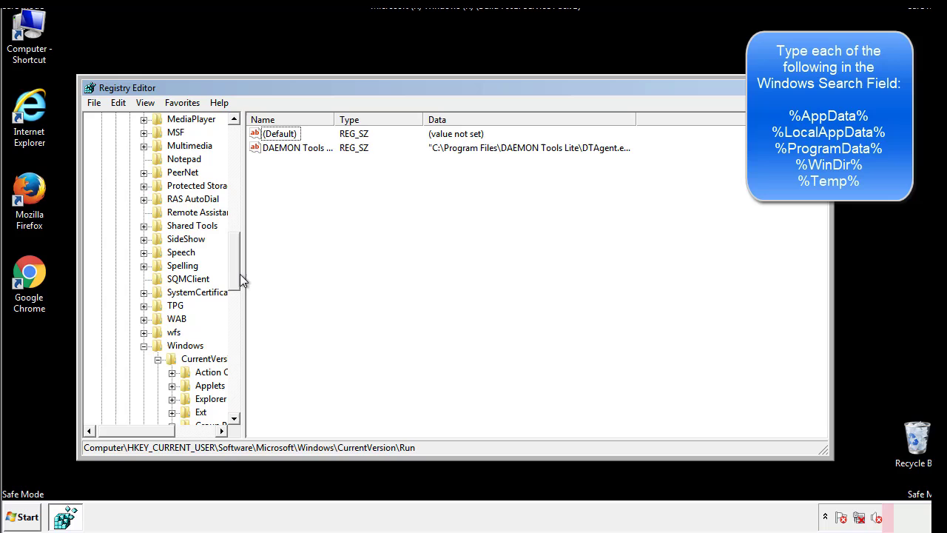
left_click(144, 345)
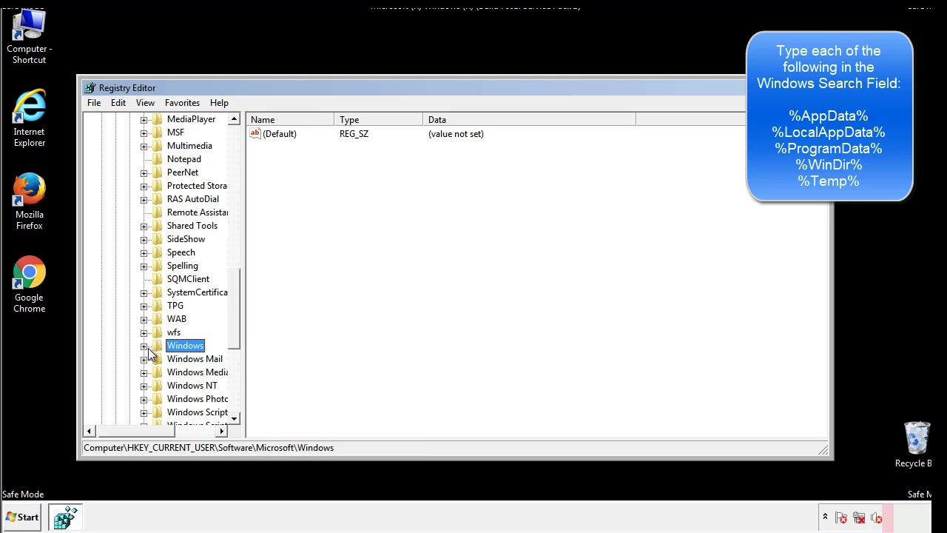
left_click_drag(238, 330, 238, 183)
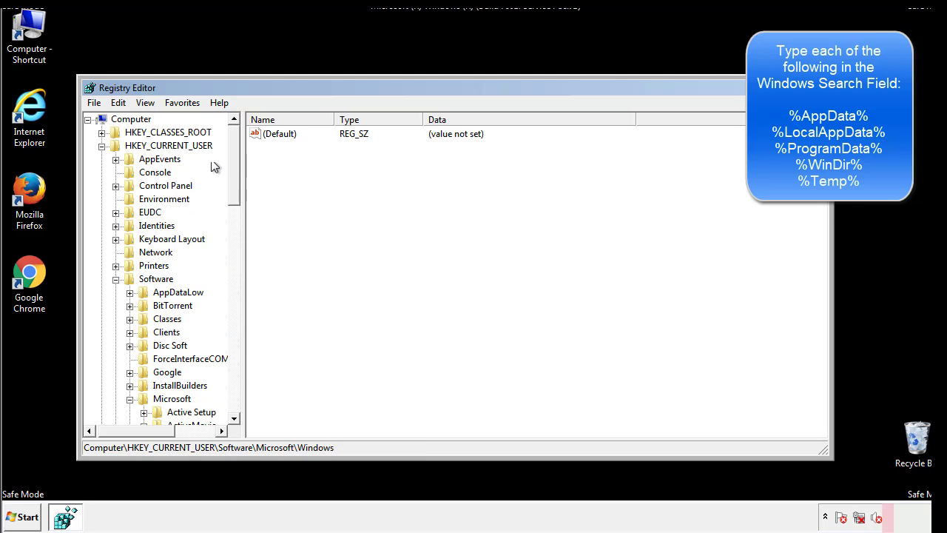
Use Edit > Find to search the registry for %temp%
left_click(122, 104)
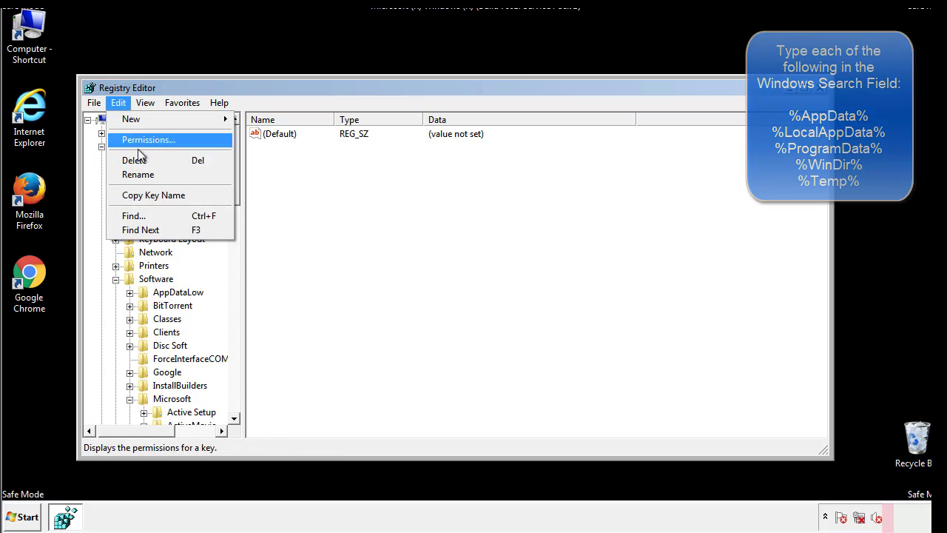
left_click(133, 215)
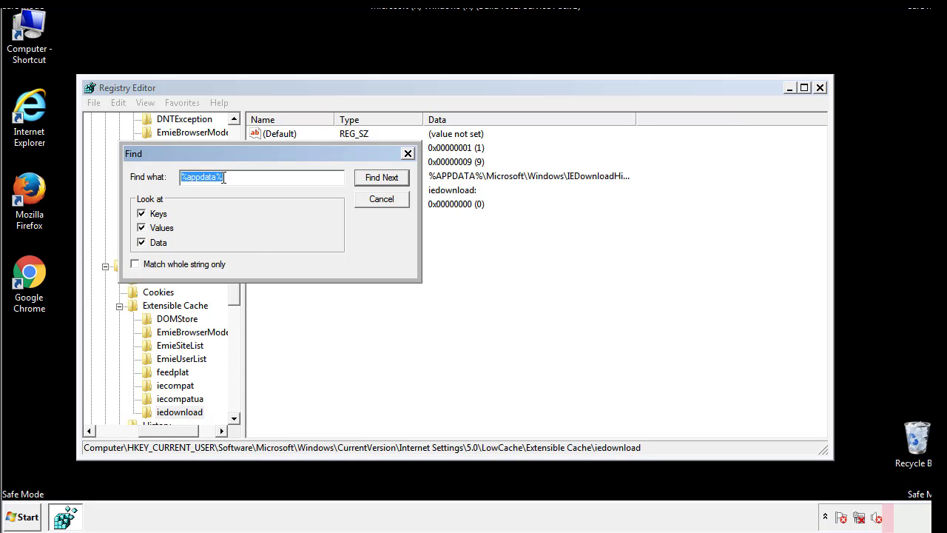
type("%t")
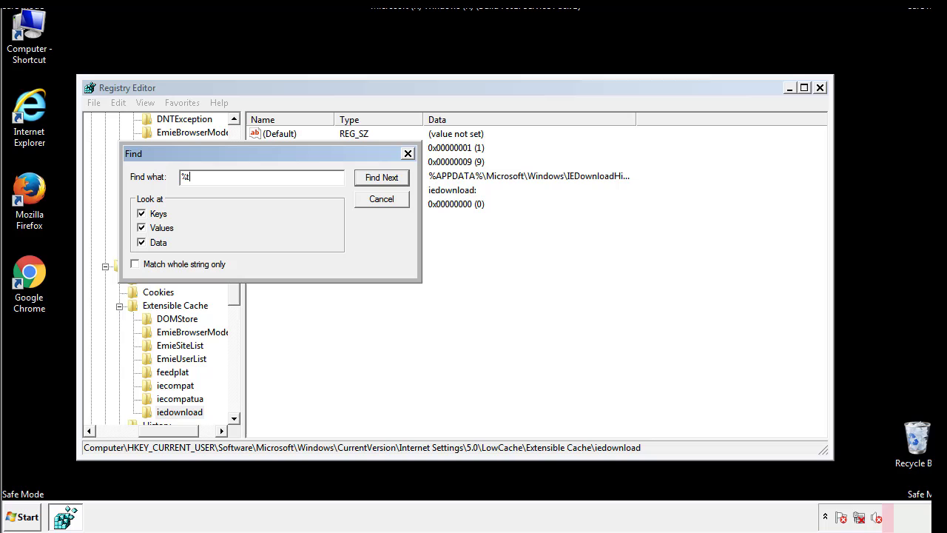
type("emp%")
key("Return")
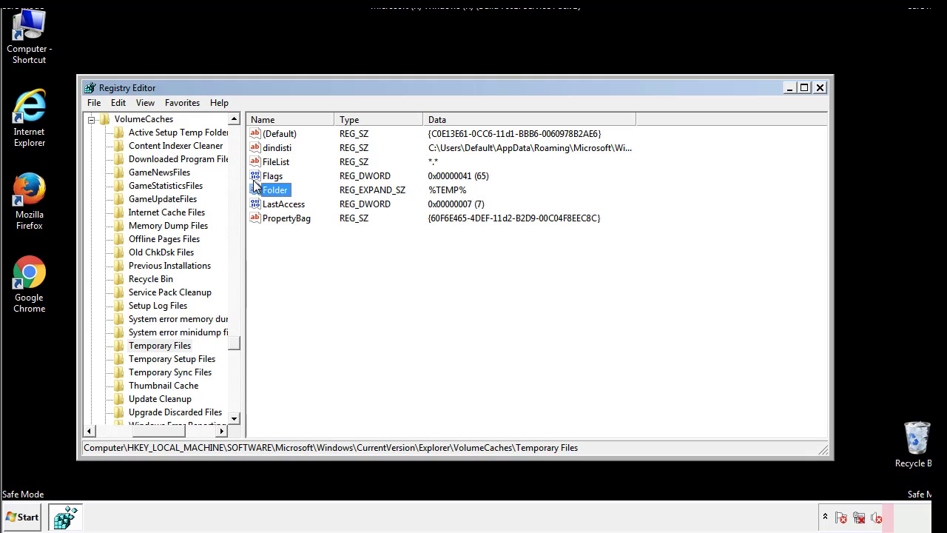
Delete the Folder and other Temporary Files values except (Default), then close Registry Editor
left_click(386, 259)
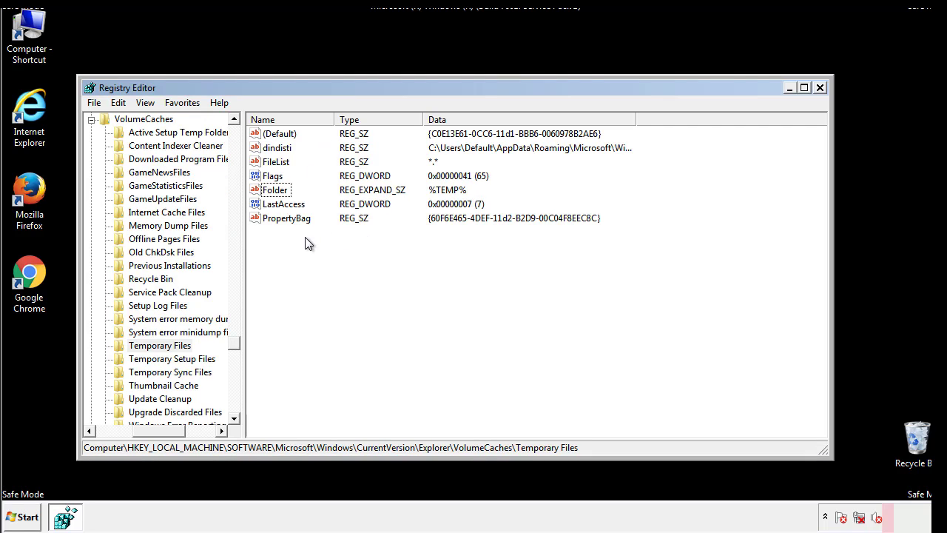
mouse_move(306, 239)
left_mouse_down()
mouse_move(279, 214)
mouse_move(270, 127)
left_mouse_up()
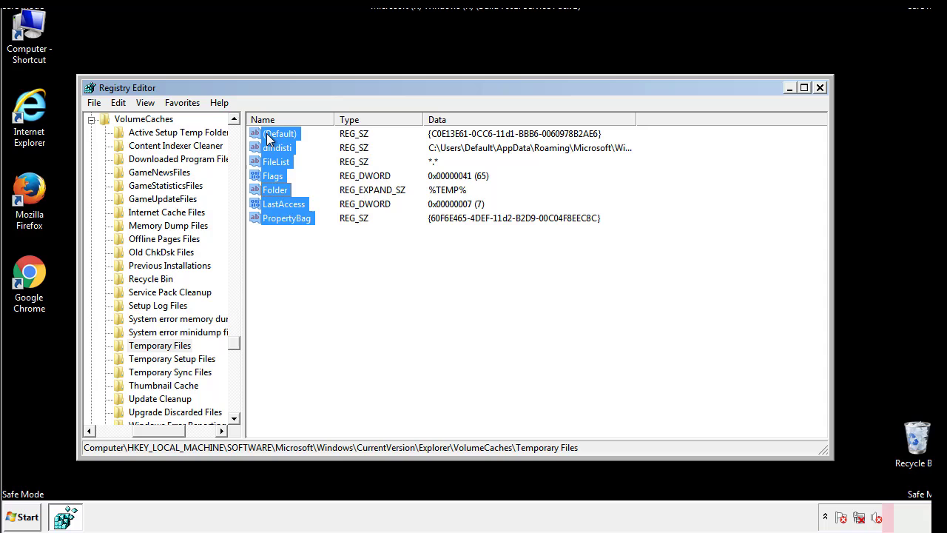
right_click(271, 139)
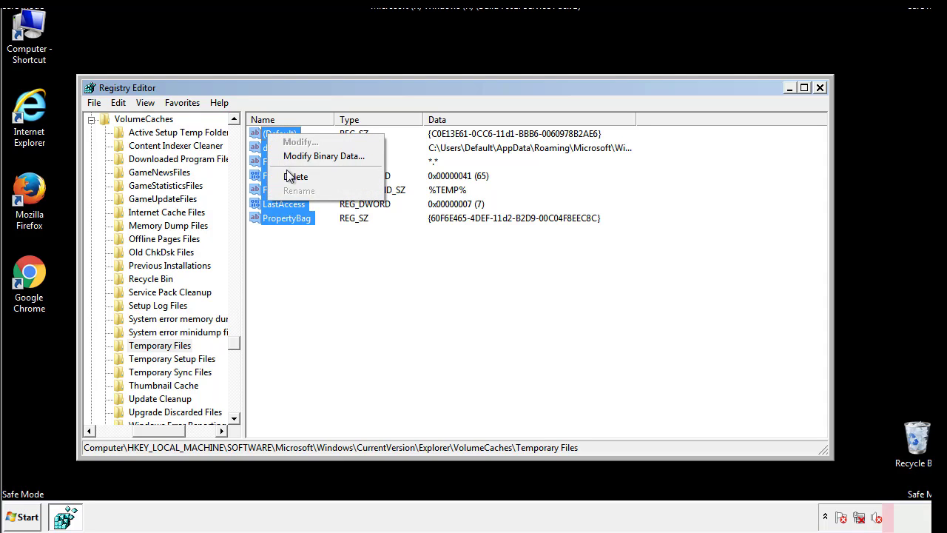
left_click(288, 176)
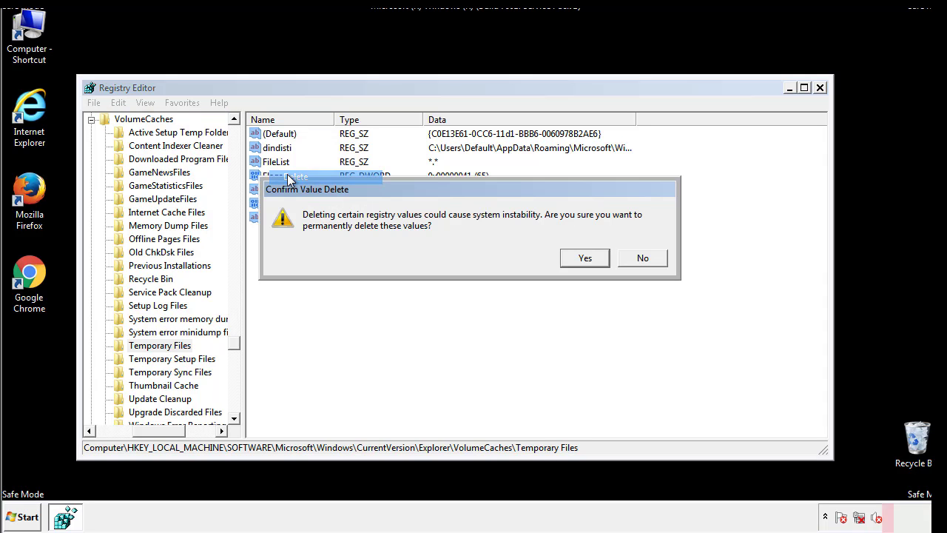
left_click(592, 258)
left_click(329, 181)
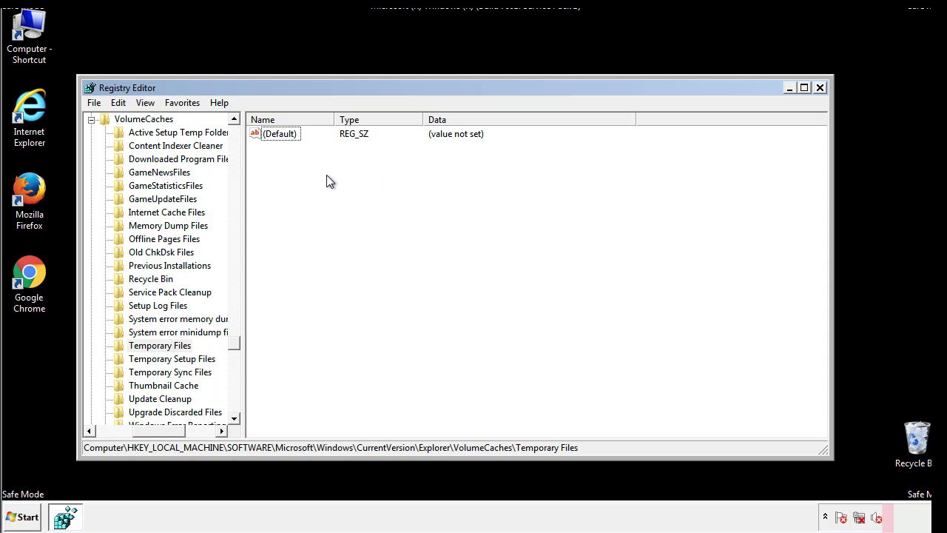
left_click(822, 89)
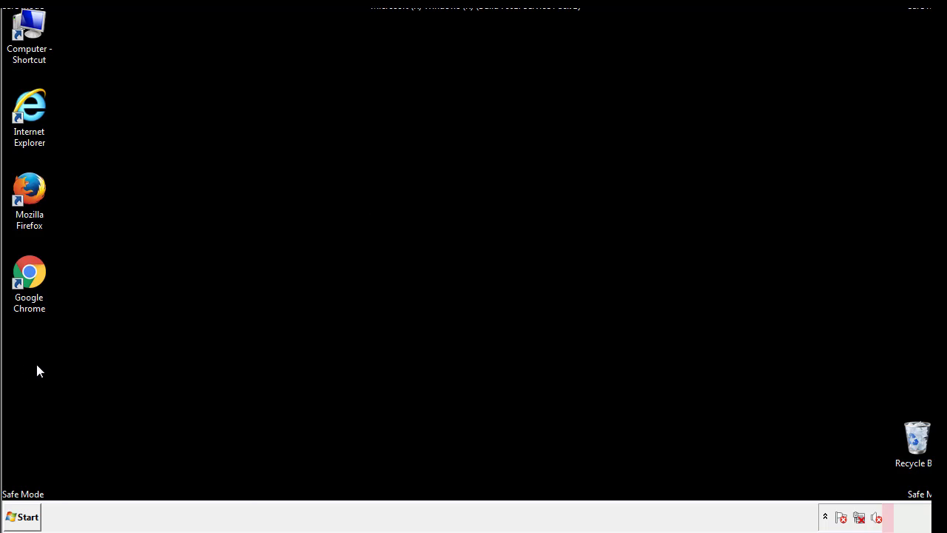
Launch System Configuration by searching for msconfig from the Start menu
left_click(17, 518)
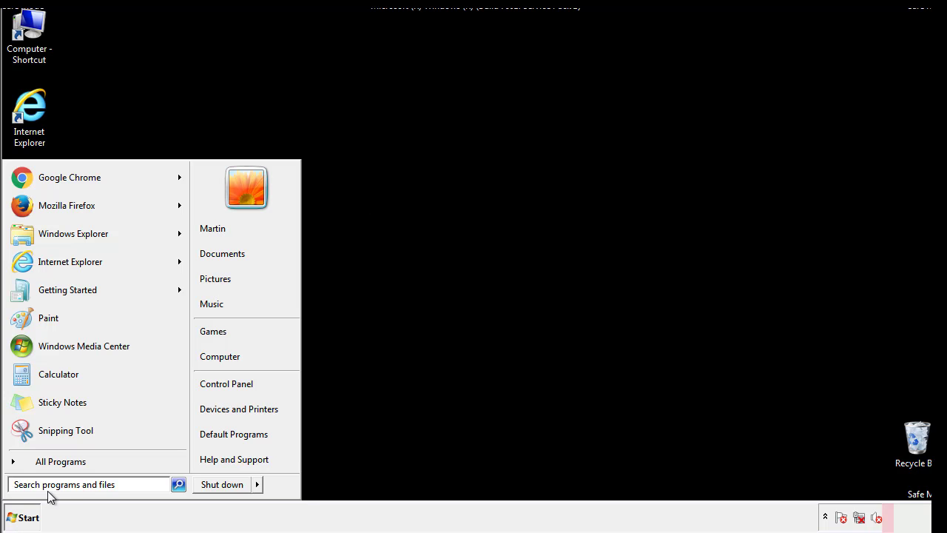
type("mscon")
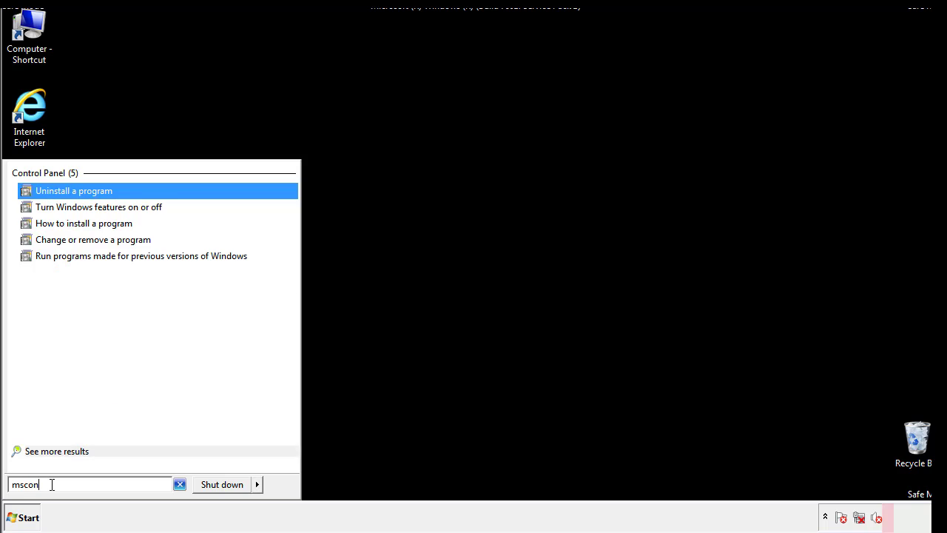
type("fig")
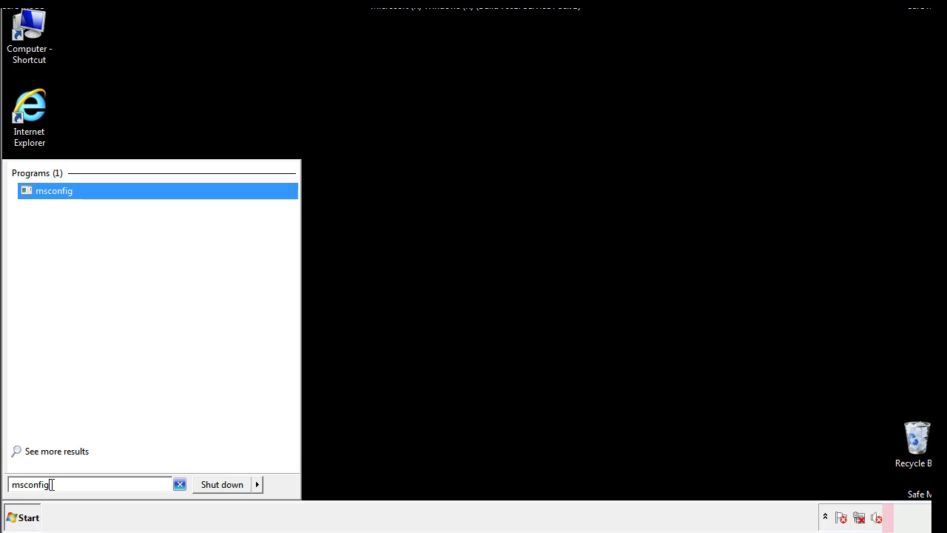
key("Return")
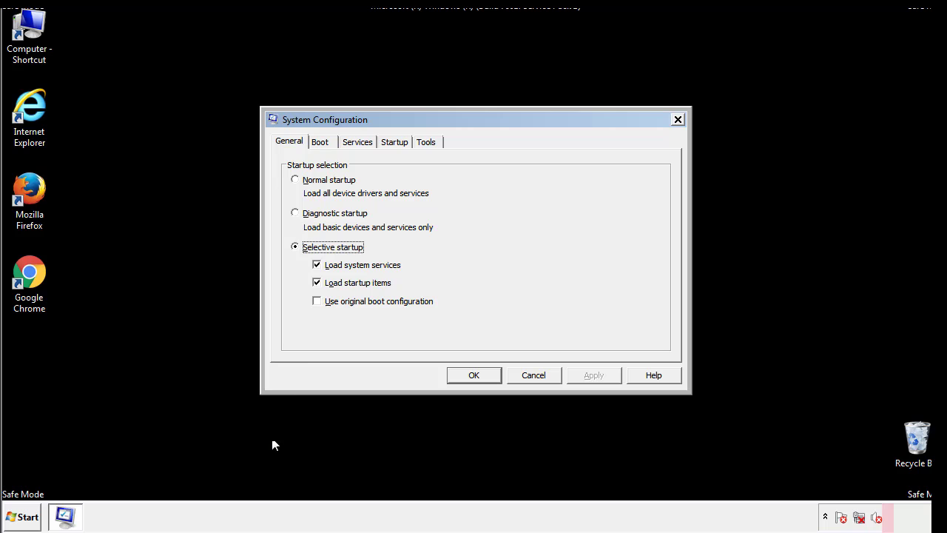
Clear the Safe boot option on the Boot tab, apply it, and restart now
left_click(321, 142)
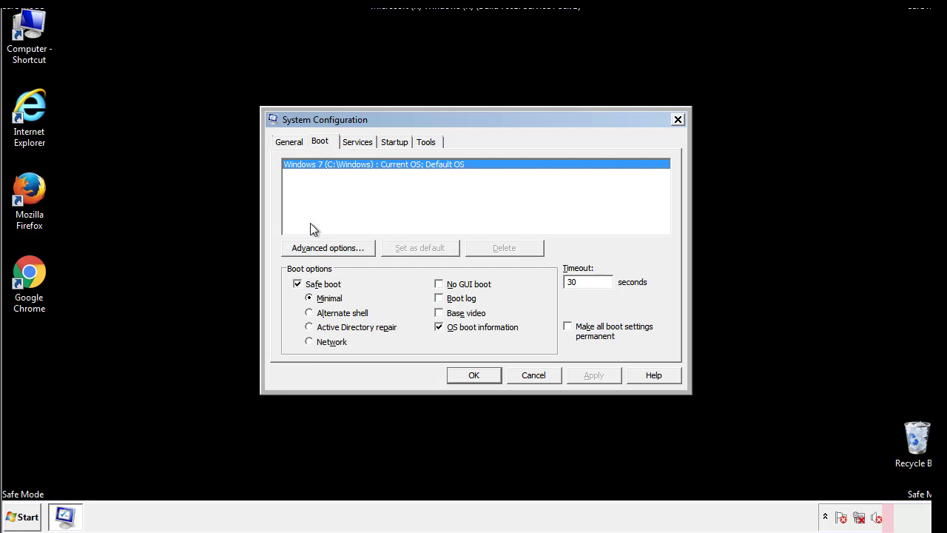
left_click(298, 284)
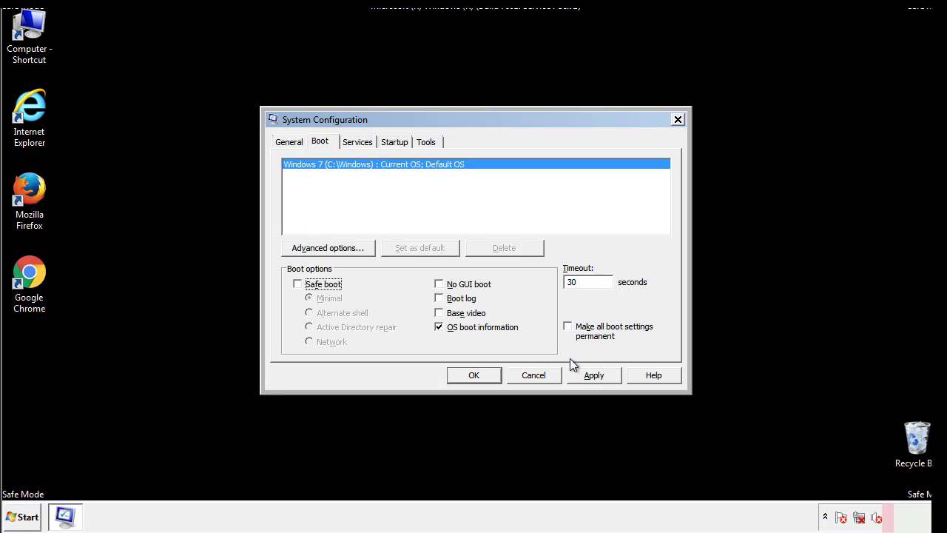
left_click(595, 374)
left_click(472, 375)
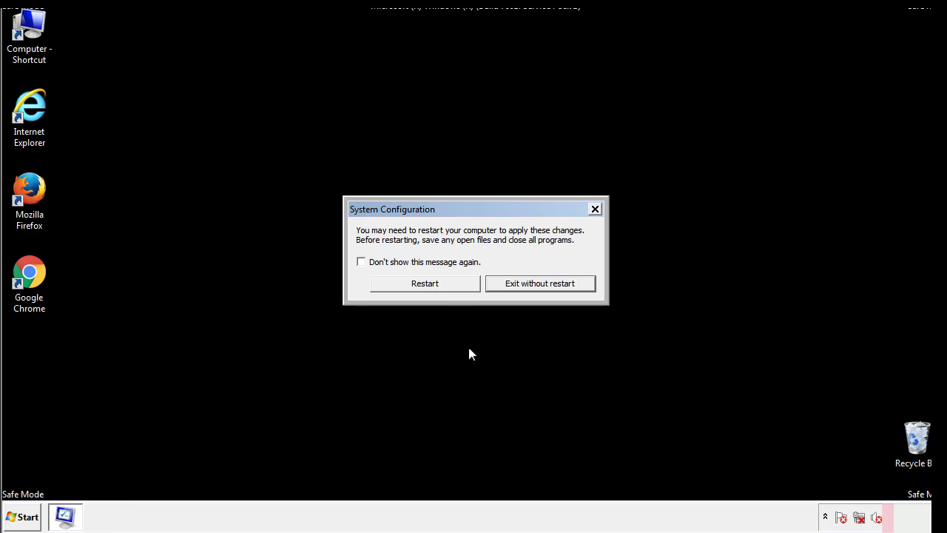
left_click(438, 287)
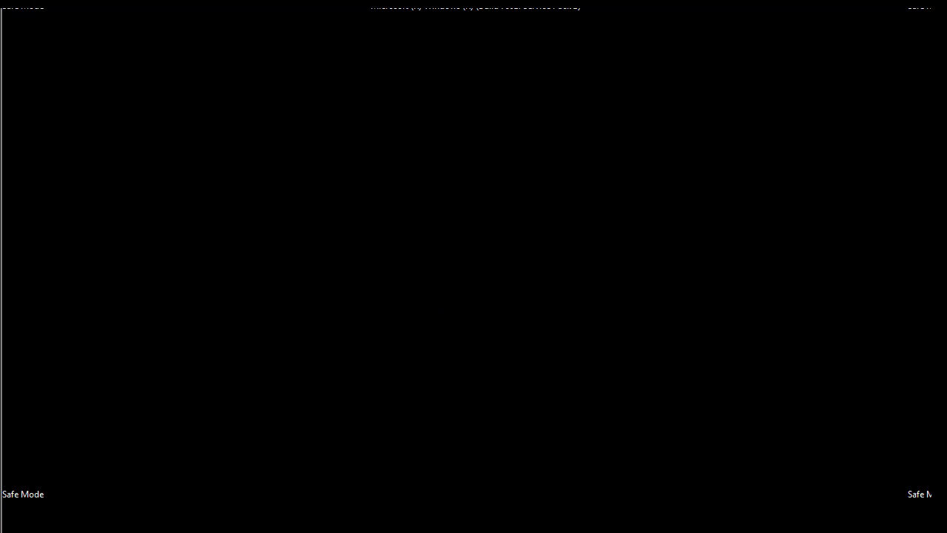